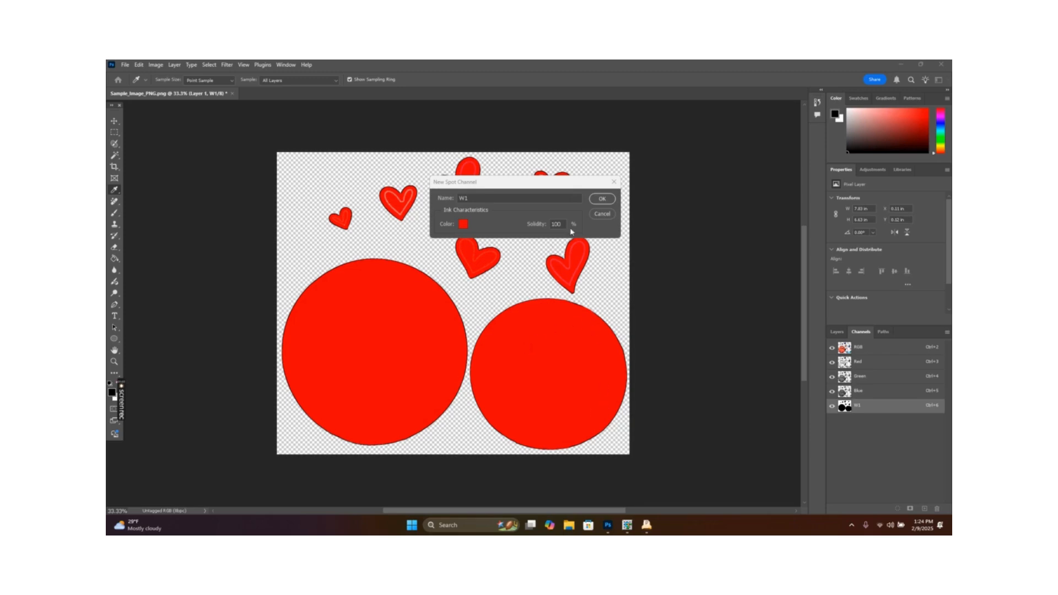
# Create the spot channel W1 with a red ink color and 100% solidity, and switch to the Move tool
pyautogui.click(602, 199)
pyautogui.press('v')
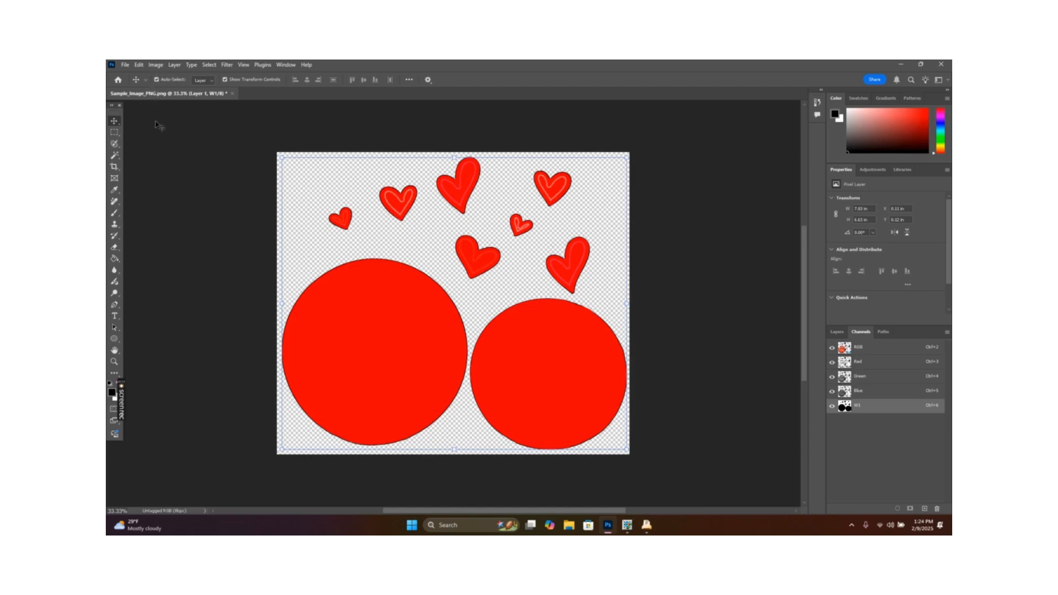
# Convert the image to CMYK Color mode at 16 Bits/Channel
pyautogui.click(157, 66)
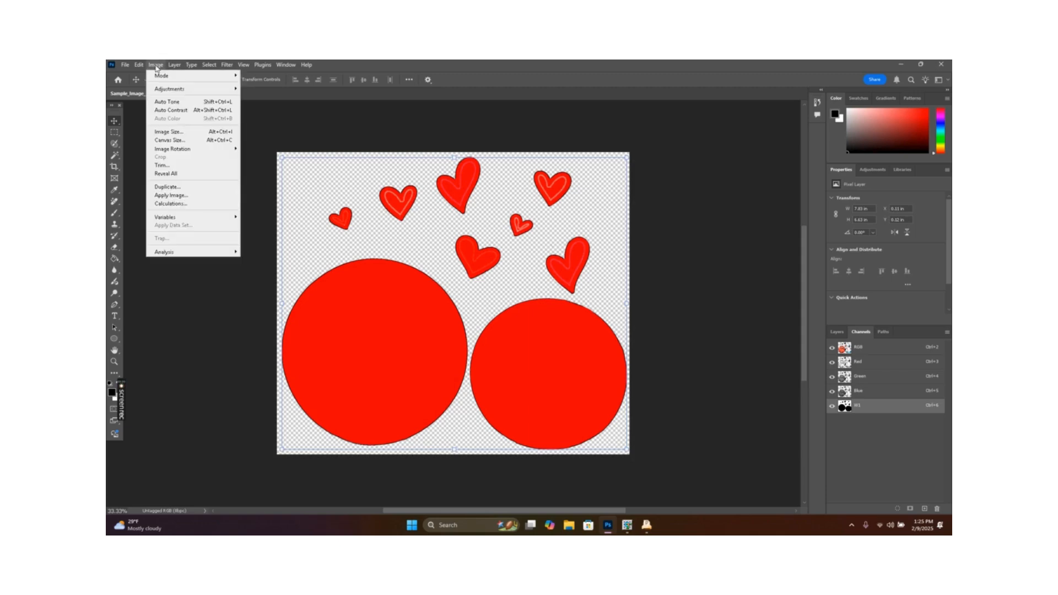
pyautogui.moveTo(163, 76)
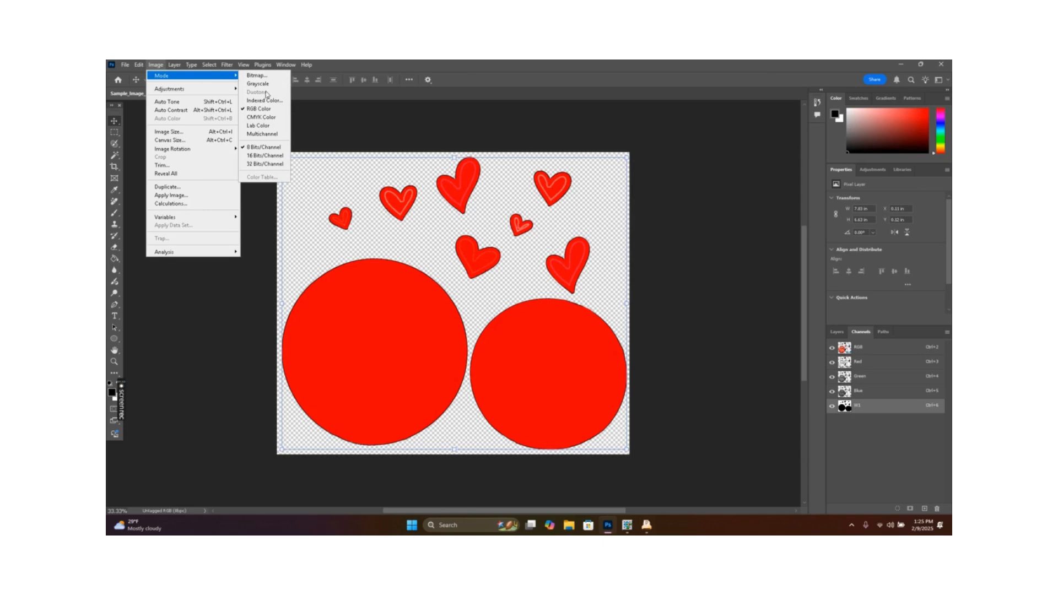
pyautogui.click(261, 118)
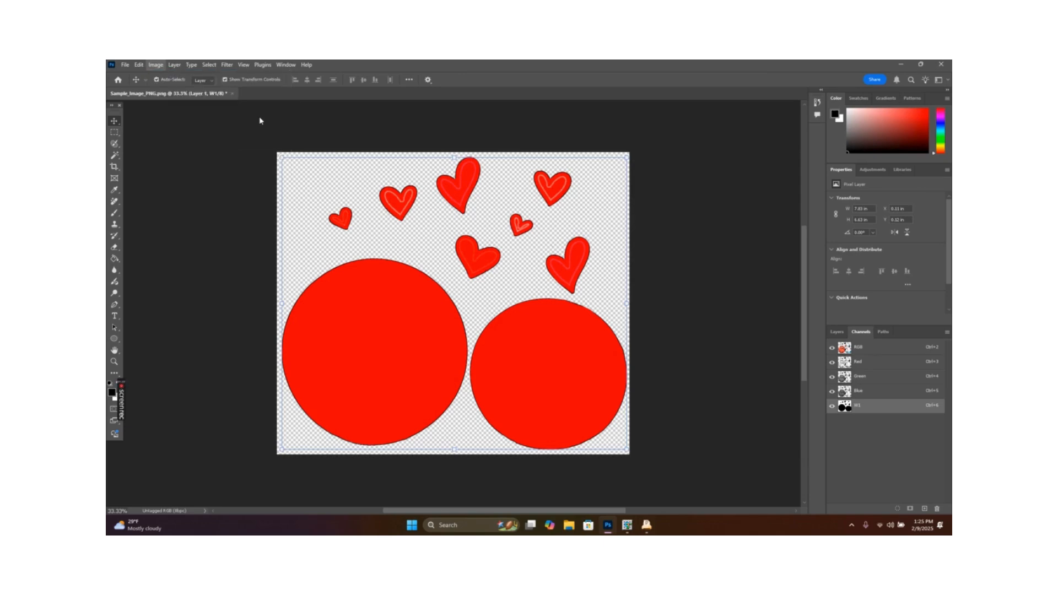
pyautogui.click(157, 65)
pyautogui.moveTo(169, 77)
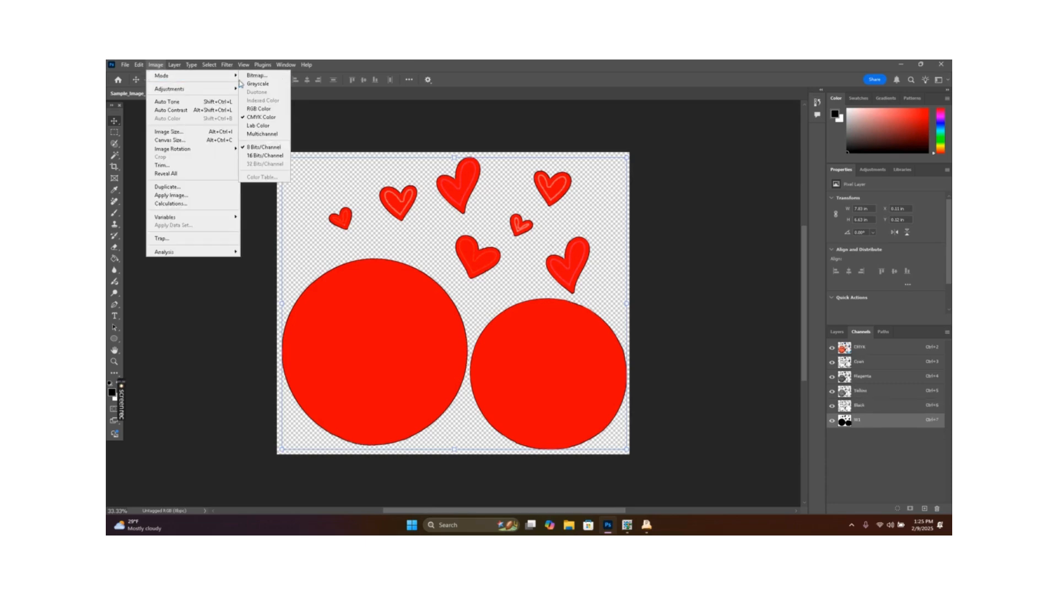
pyautogui.click(267, 157)
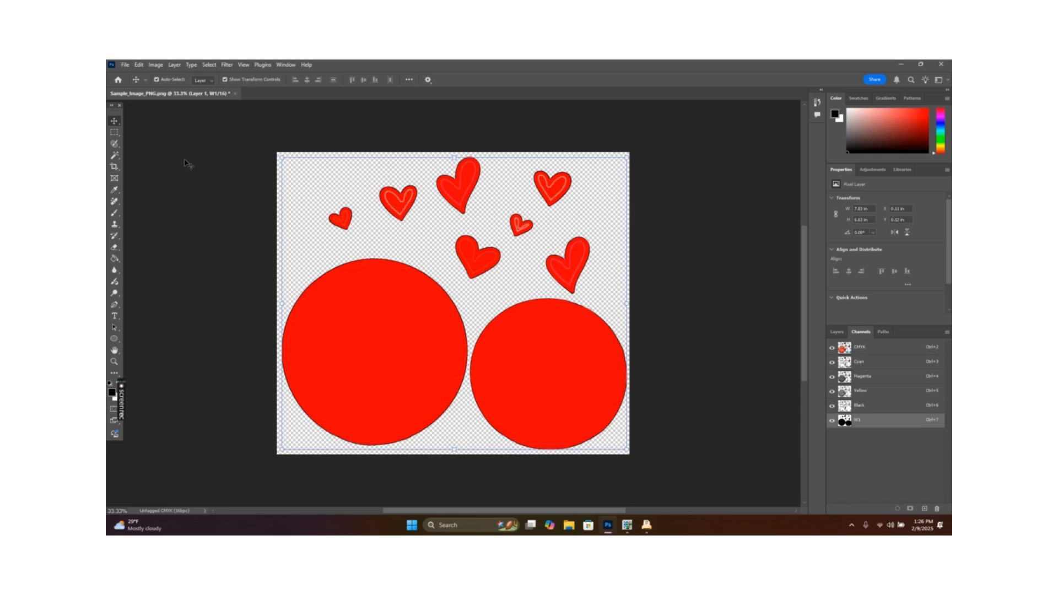
# Save the image to the Desktop as the TIFF file Test_TIF333, with no image compression and with transparency saved
pyautogui.click(125, 65)
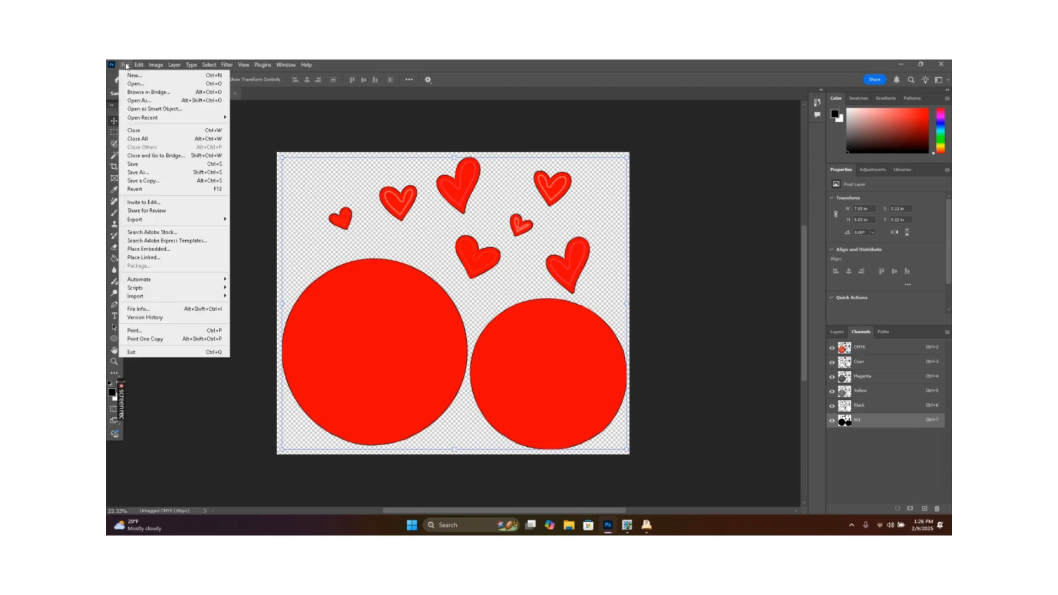
pyautogui.click(139, 172)
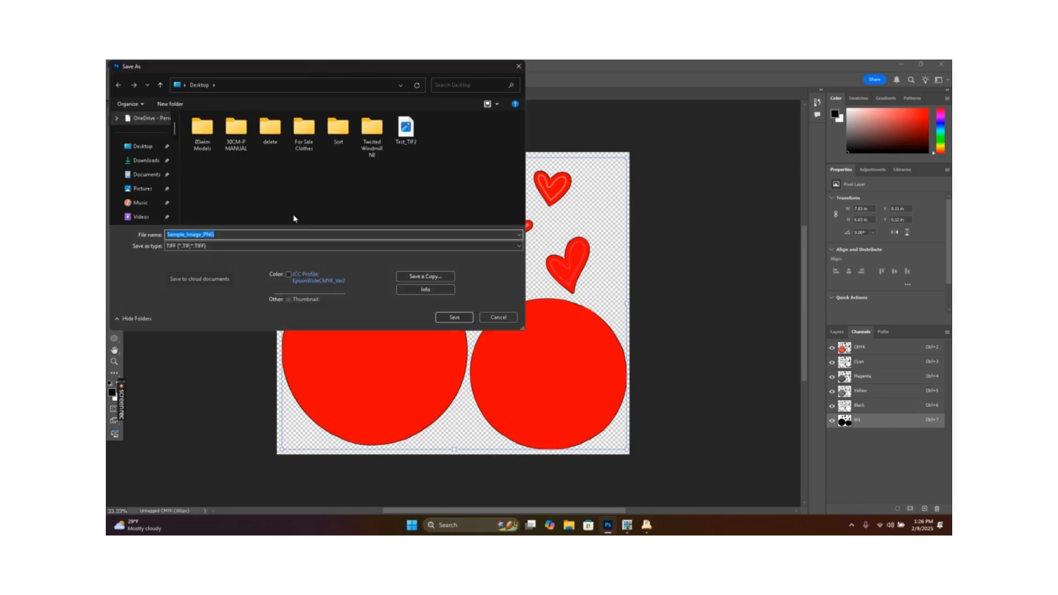
pyautogui.click(217, 246)
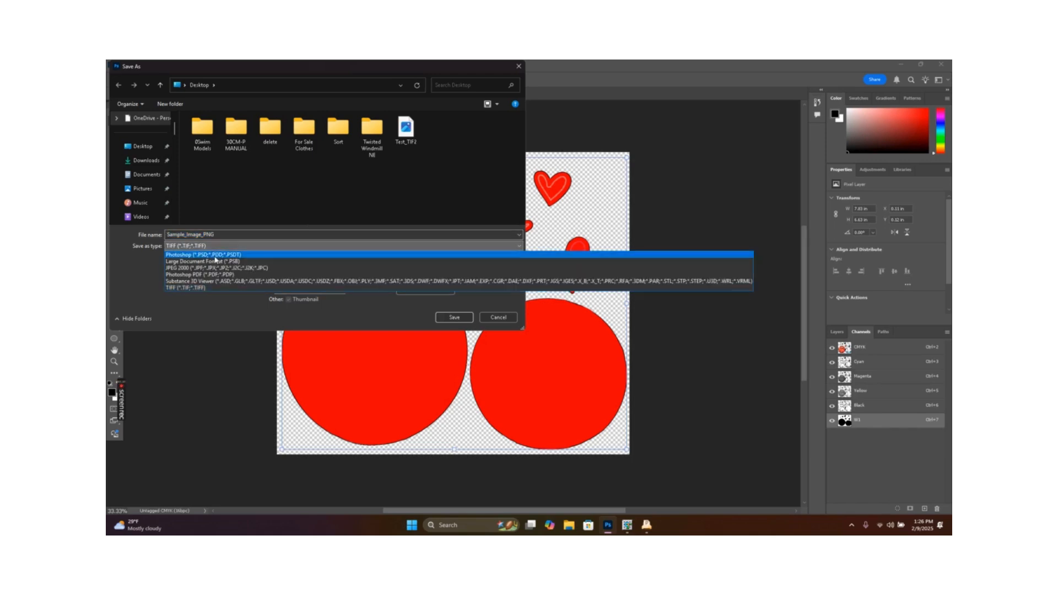
pyautogui.click(210, 288)
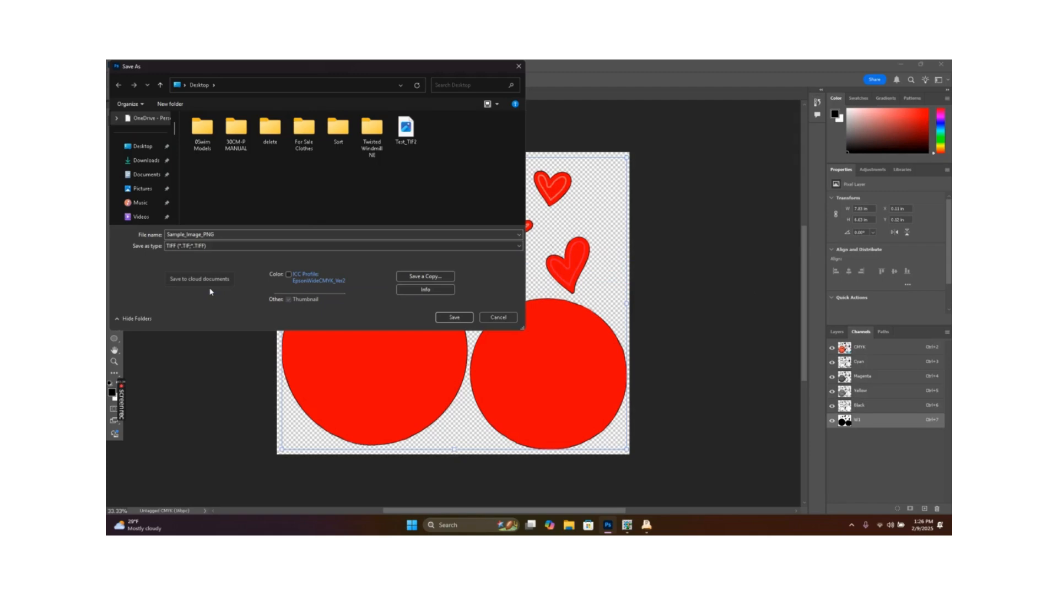
pyautogui.doubleClick(221, 234)
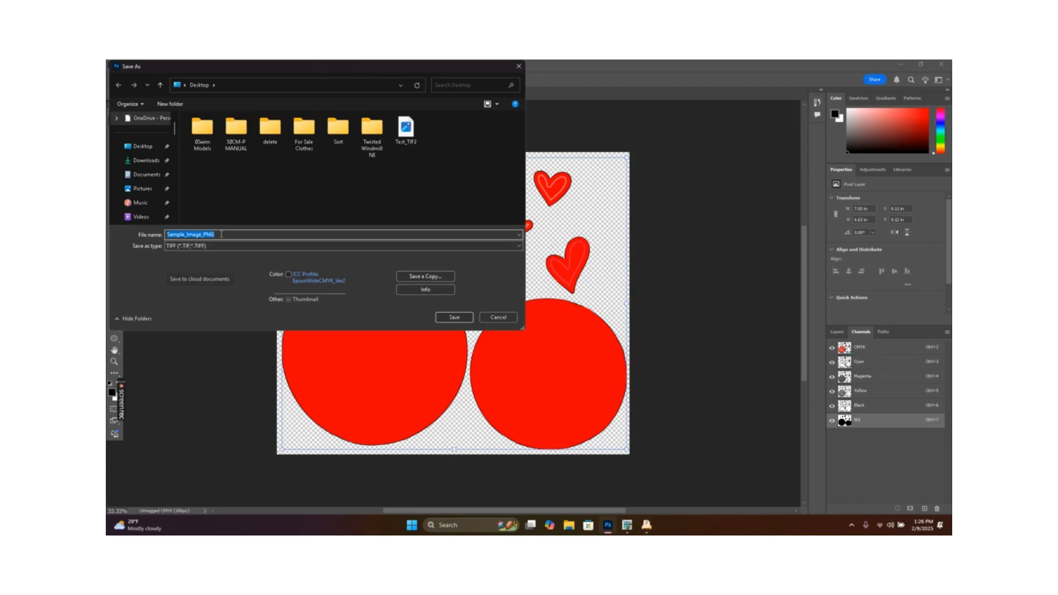
pyautogui.press('BackSpace')
pyautogui.write('Test_TIF')
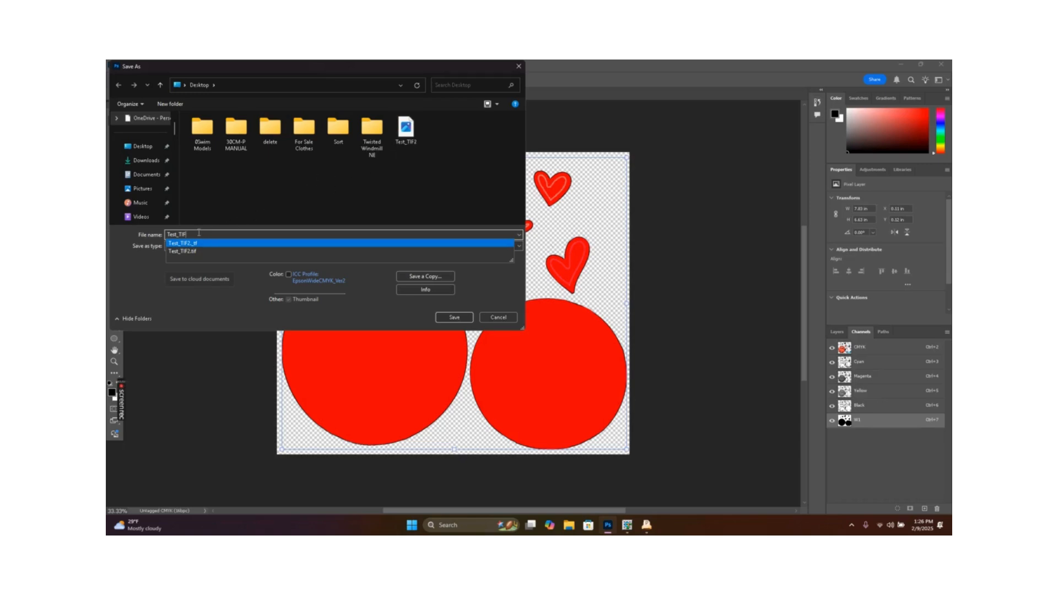
pyautogui.write('333')
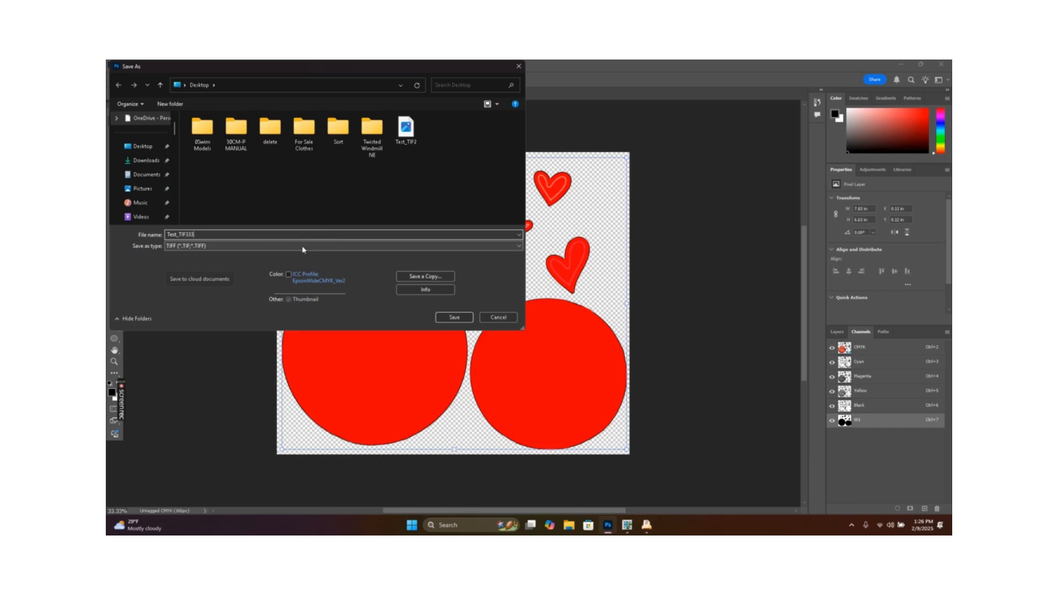
pyautogui.click(454, 317)
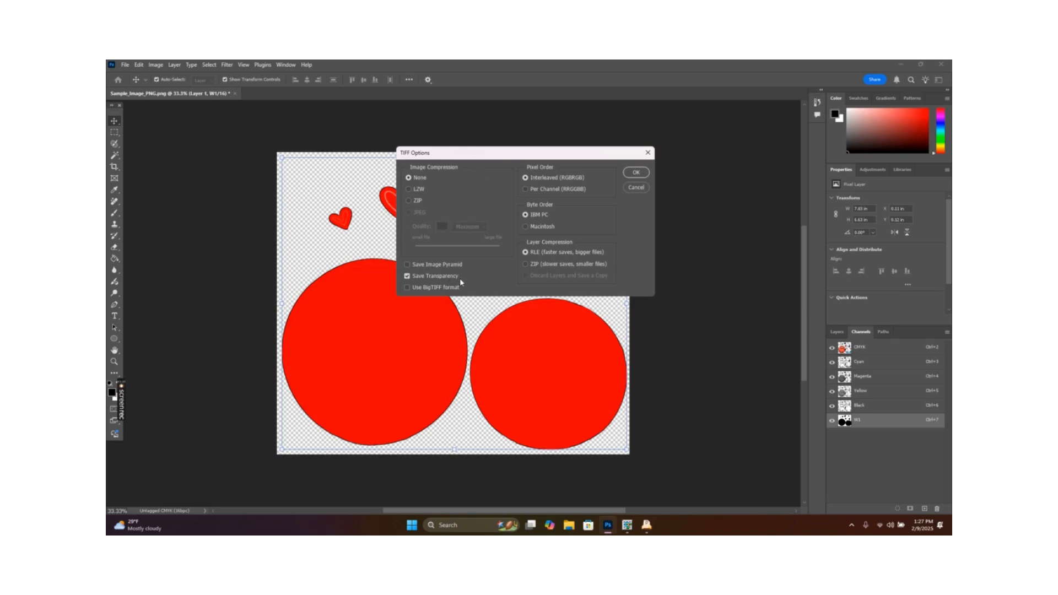
pyautogui.click(633, 175)
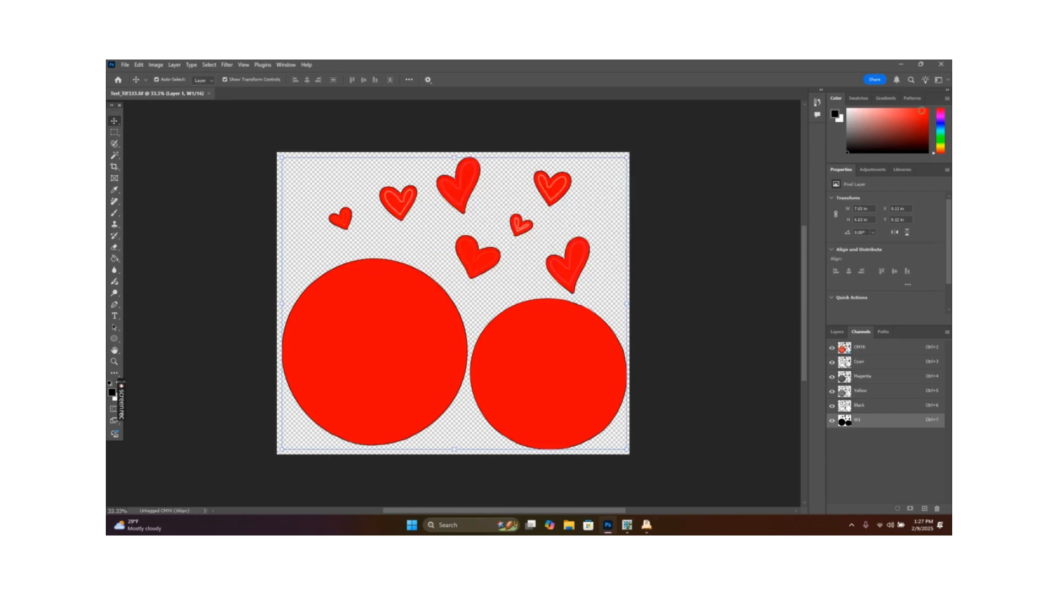
# Close Photoshop, switch to MainTop DTP and create a new A3 portrait General Publication with a single master page
pyautogui.click(942, 65)
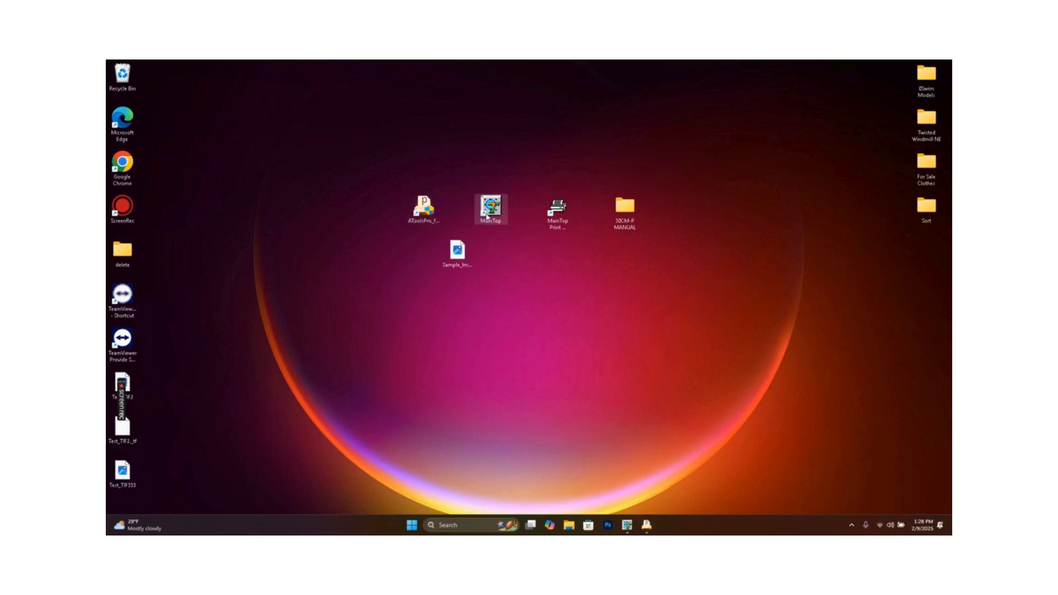
pyautogui.click(628, 528)
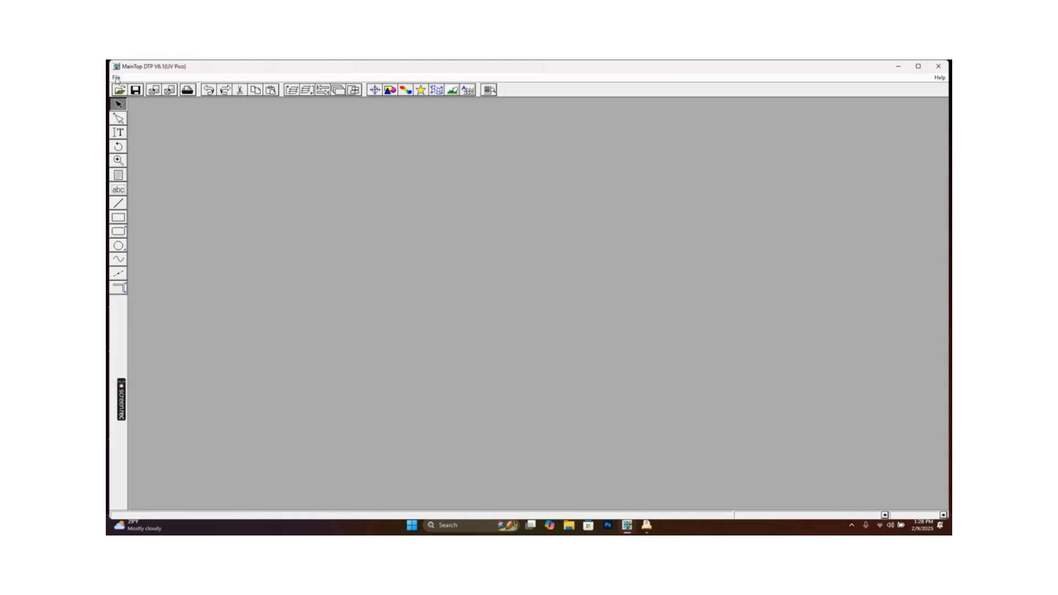
pyautogui.click(117, 79)
pyautogui.click(130, 88)
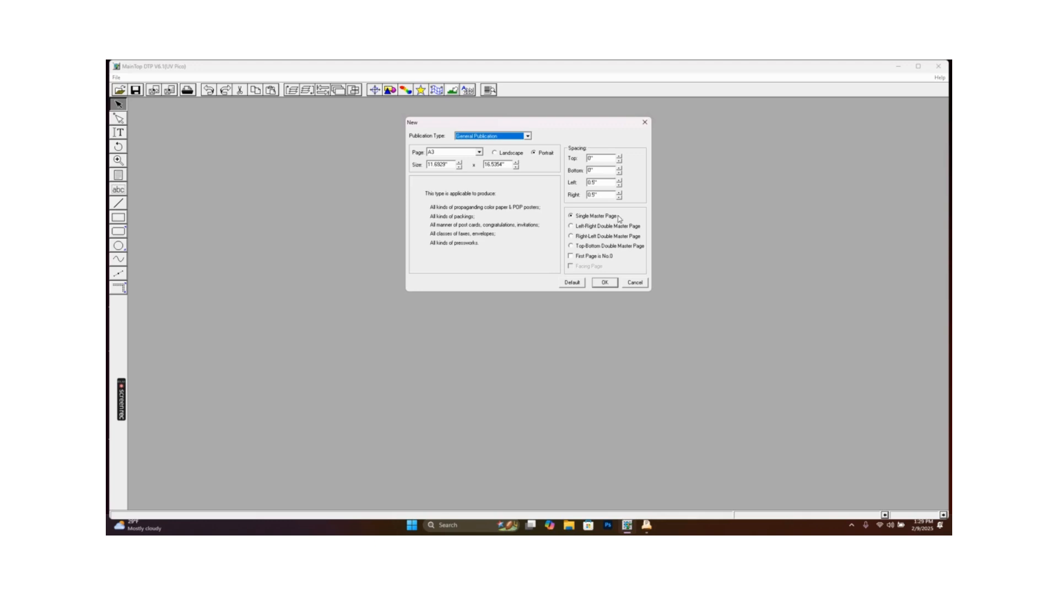
pyautogui.click(605, 283)
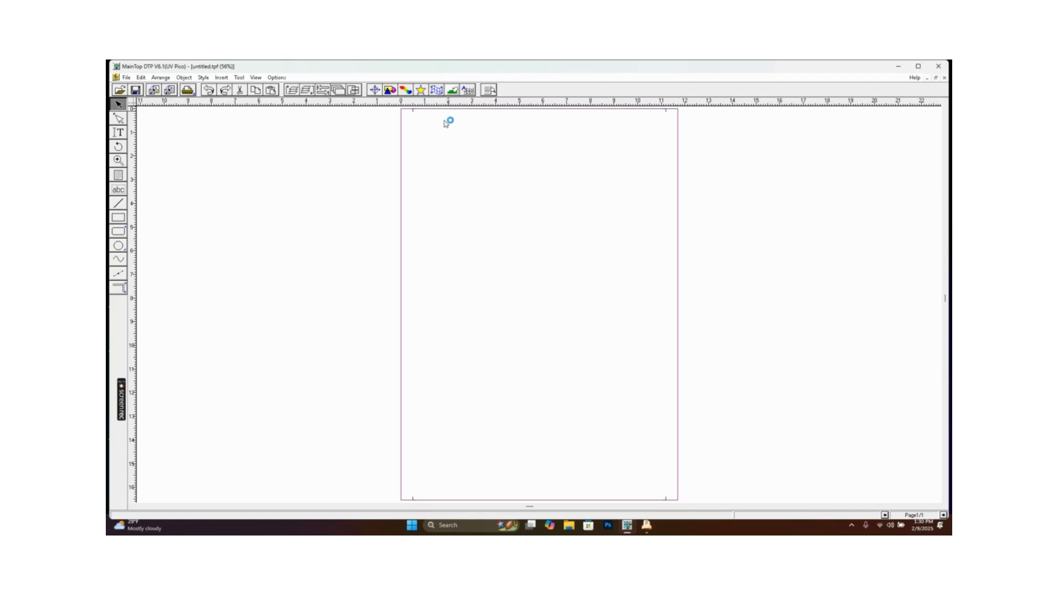
# Import the picture Test_TIF333 from the Desktop onto the blank page without rotating it
pyautogui.click(155, 93)
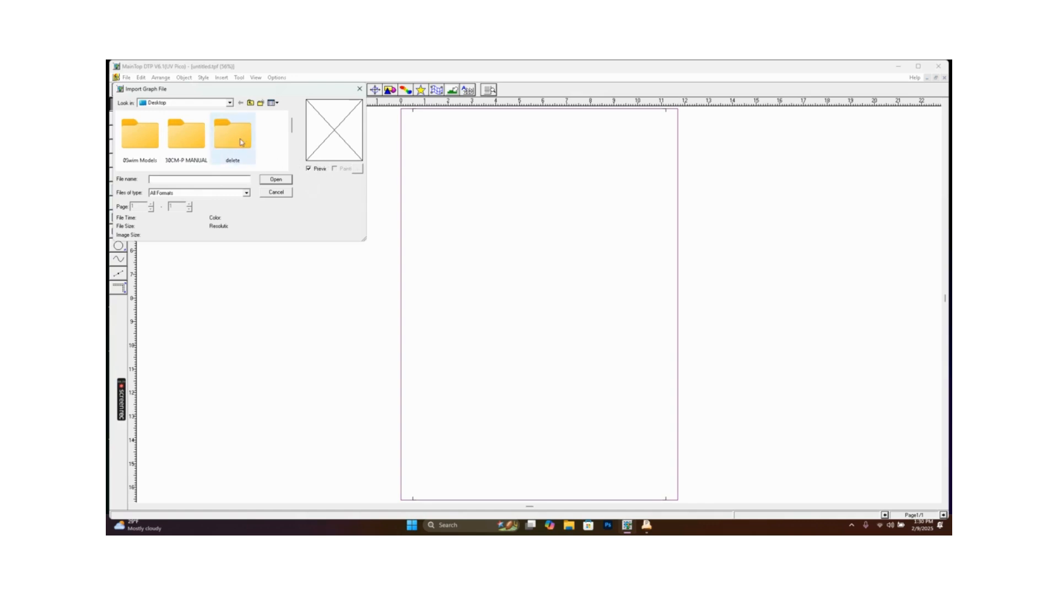
pyautogui.moveTo(241, 139)
pyautogui.scroll(-1, 257, 128)
pyautogui.scroll(-2, 257, 128)
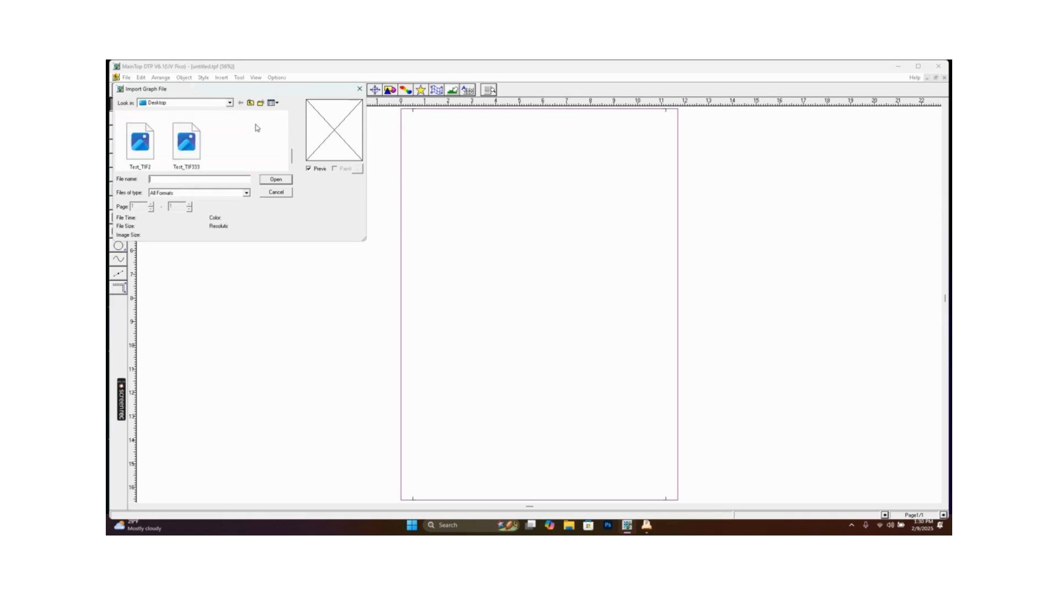
pyautogui.click(190, 148)
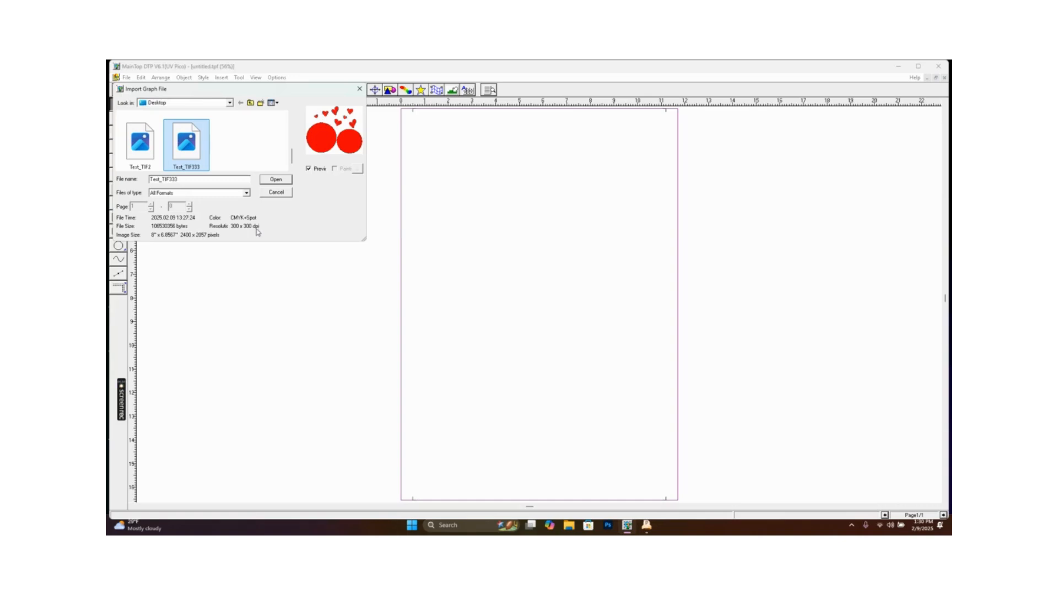
pyautogui.click(275, 181)
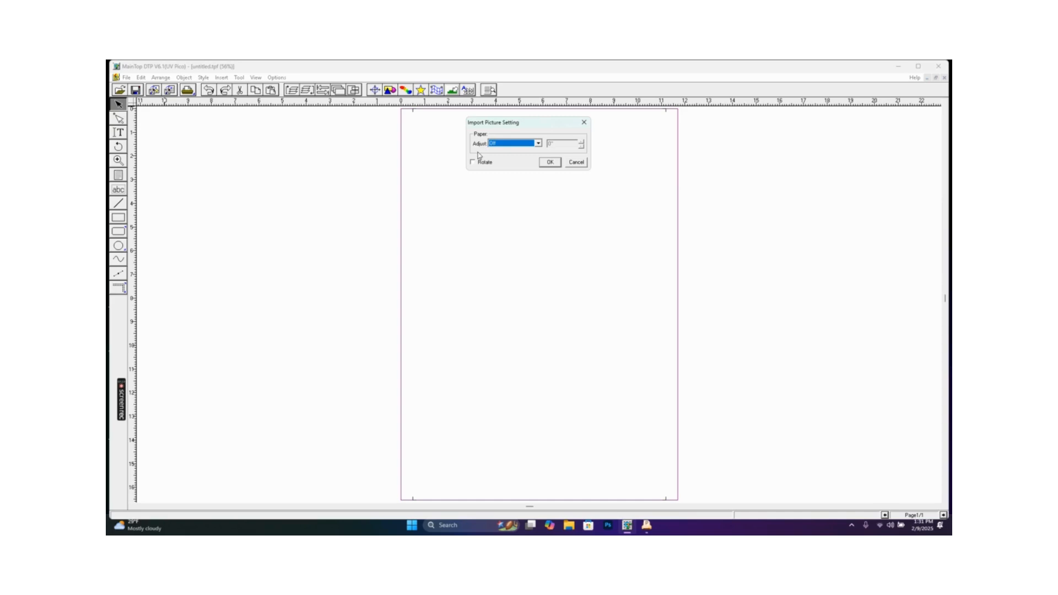
pyautogui.click(550, 162)
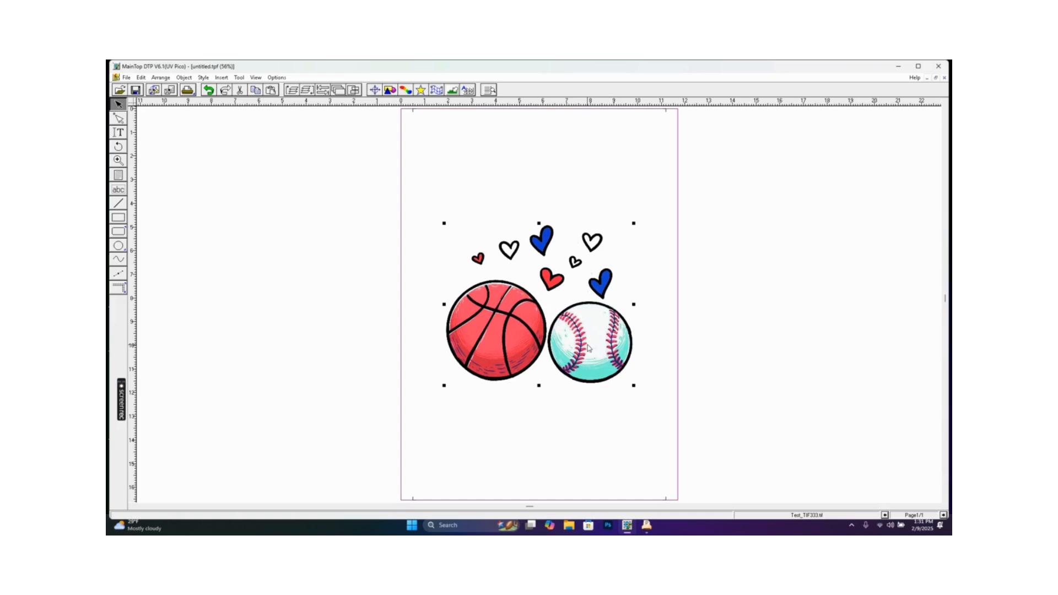
# Move the imported picture higher on the page and set its width to 5 inches with constrained proportions
pyautogui.moveTo(588, 348); pyautogui.dragTo(548, 234)
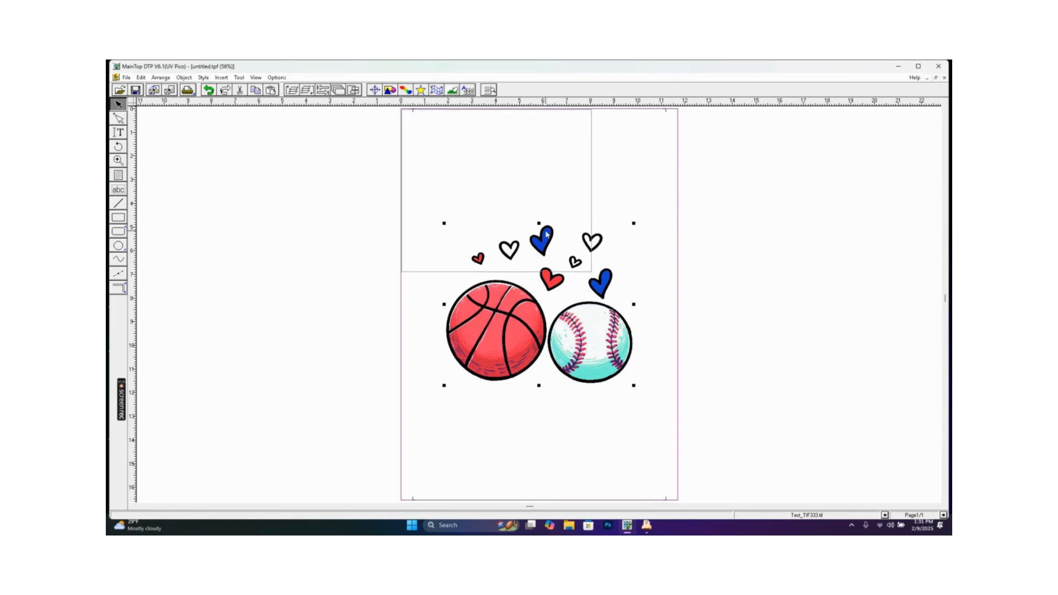
pyautogui.moveTo(547, 234); pyautogui.dragTo(600, 303)
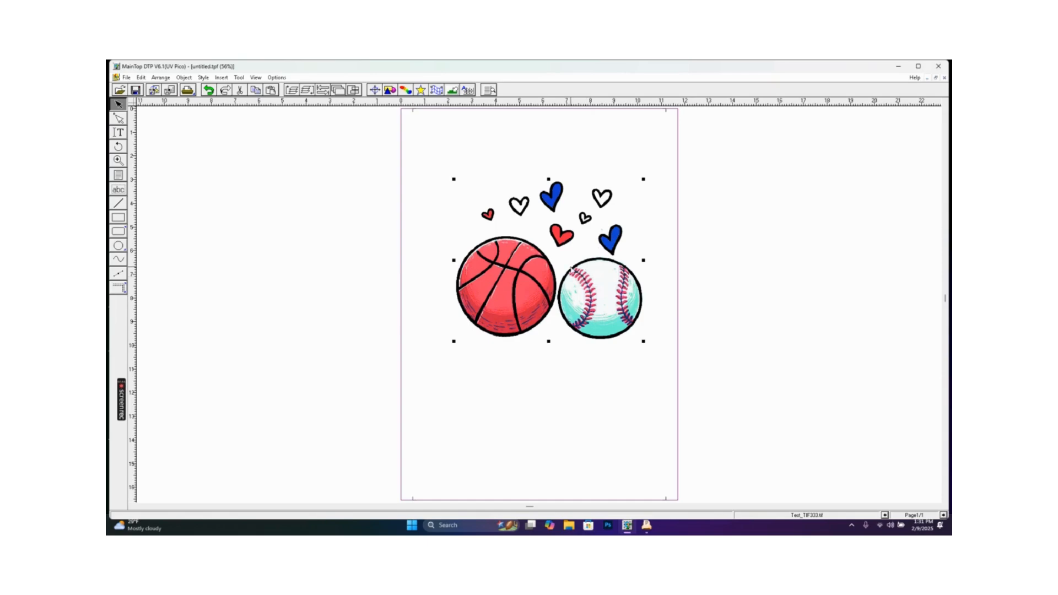
pyautogui.rightClick(532, 276)
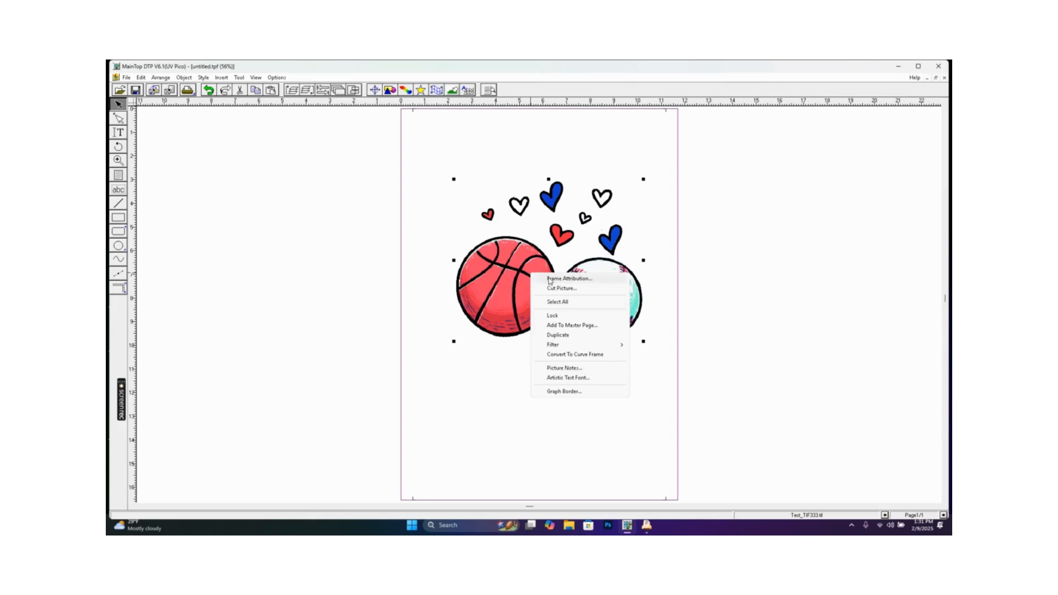
pyautogui.click(552, 279)
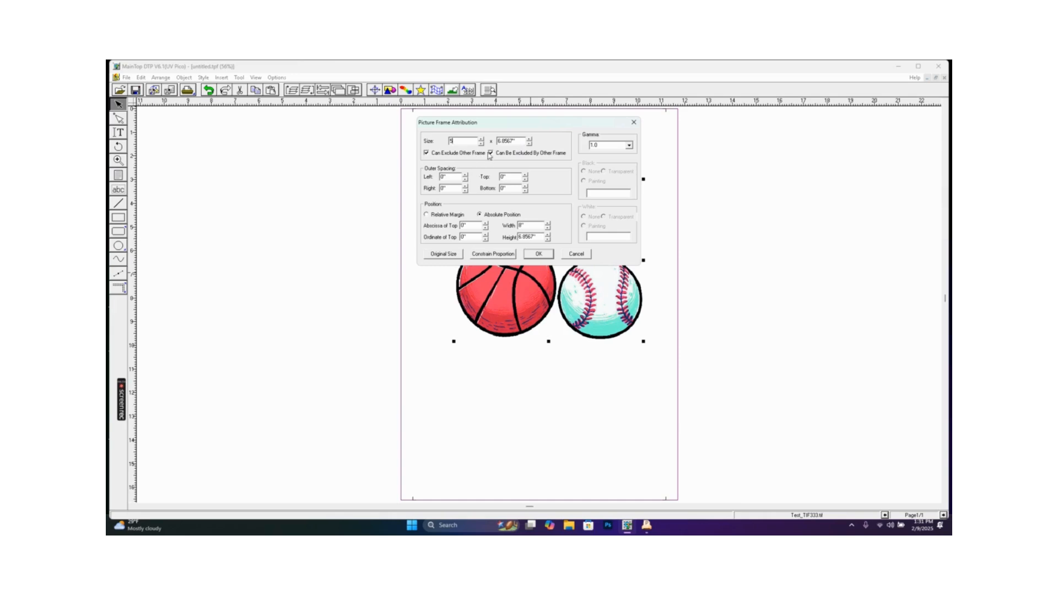
pyautogui.click(481, 254)
pyautogui.click(538, 254)
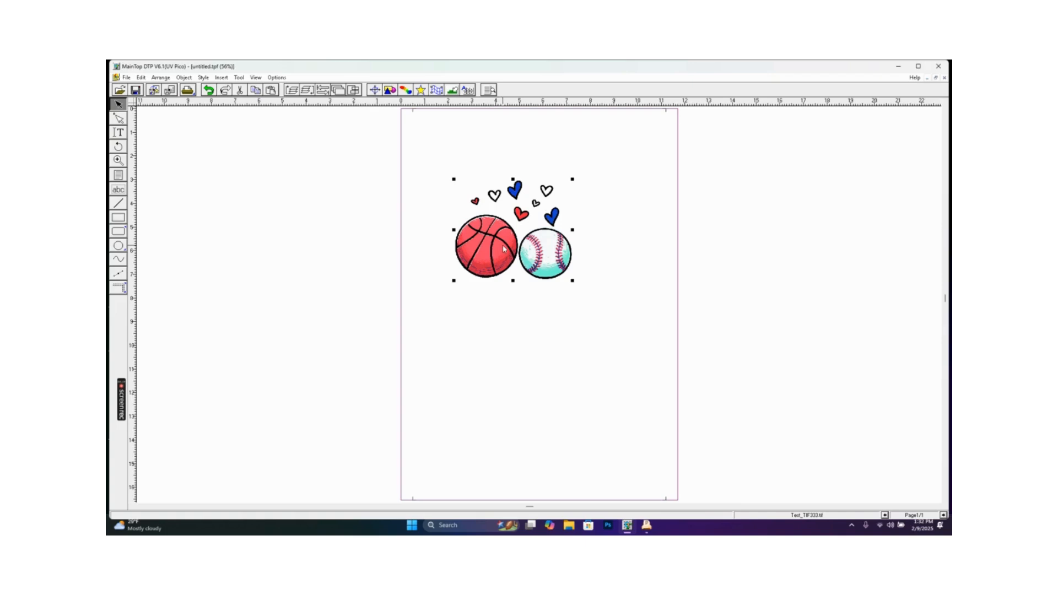
# Move the resized picture to the upper-left area of the page and deselect it
pyautogui.moveTo(496, 253); pyautogui.dragTo(459, 186)
pyautogui.click(518, 334)
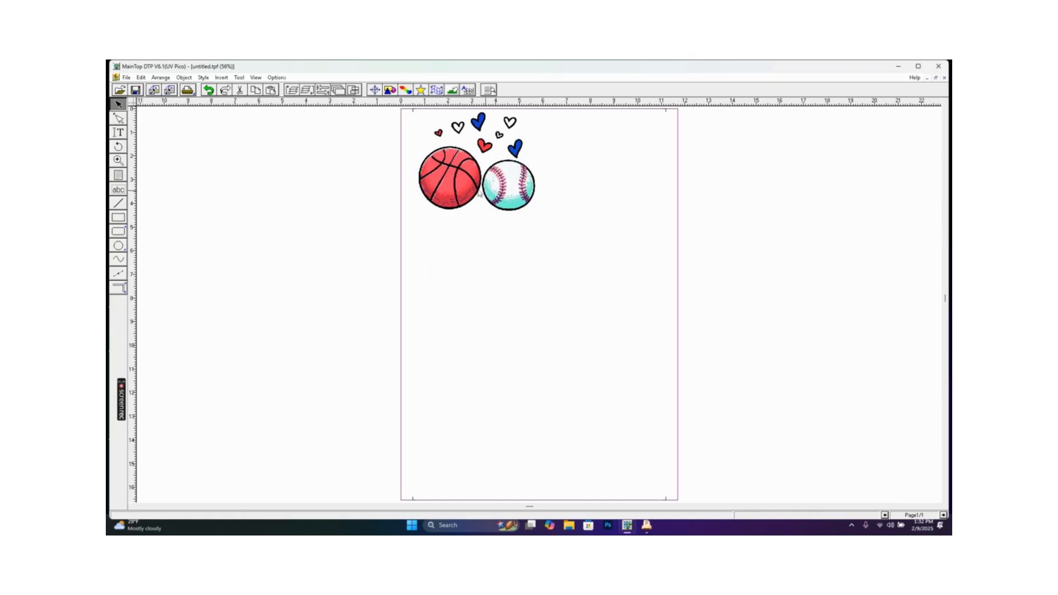
# Open the Print X printer properties for printing the page and review the color adjustment settings without changing them
pyautogui.click(127, 78)
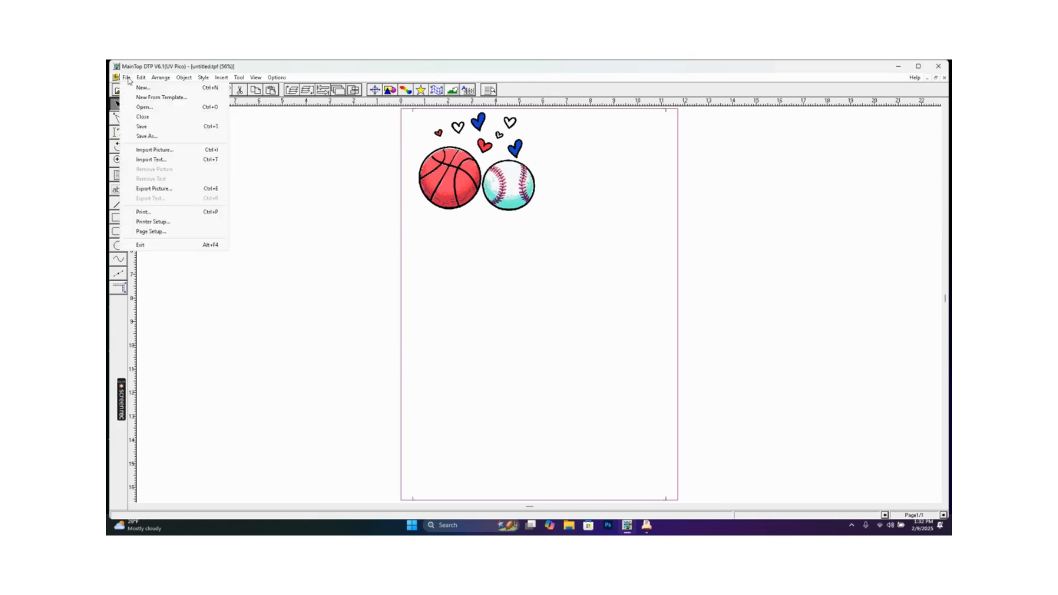
pyautogui.click(161, 213)
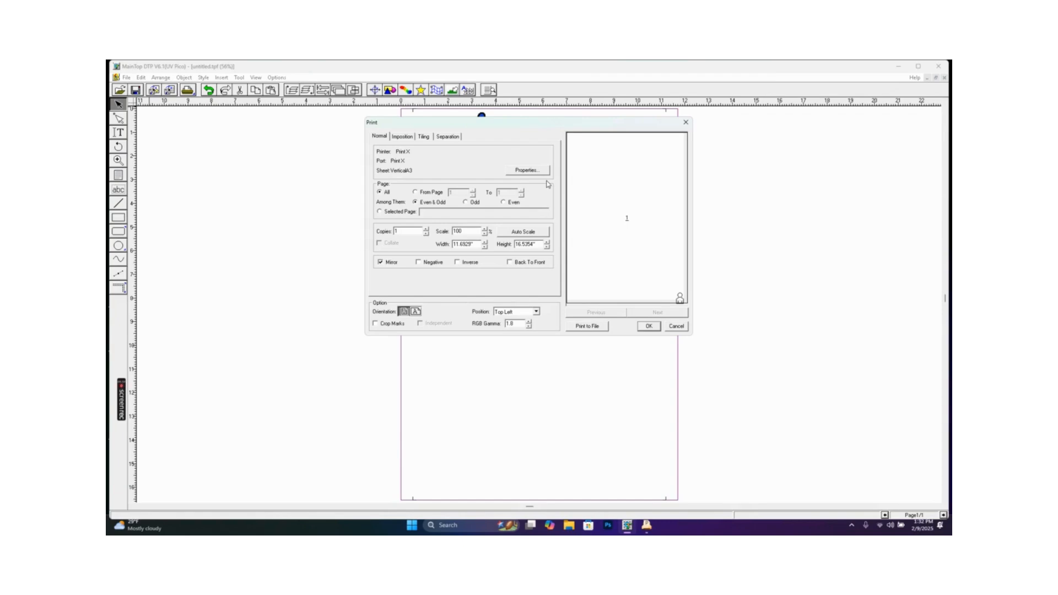
pyautogui.click(520, 172)
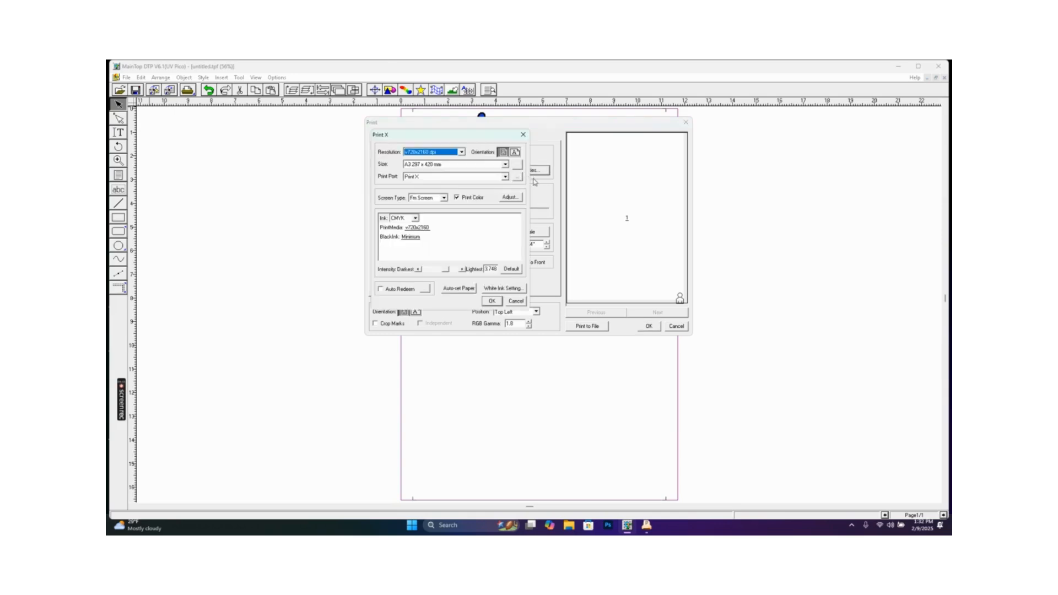
pyautogui.click(510, 198)
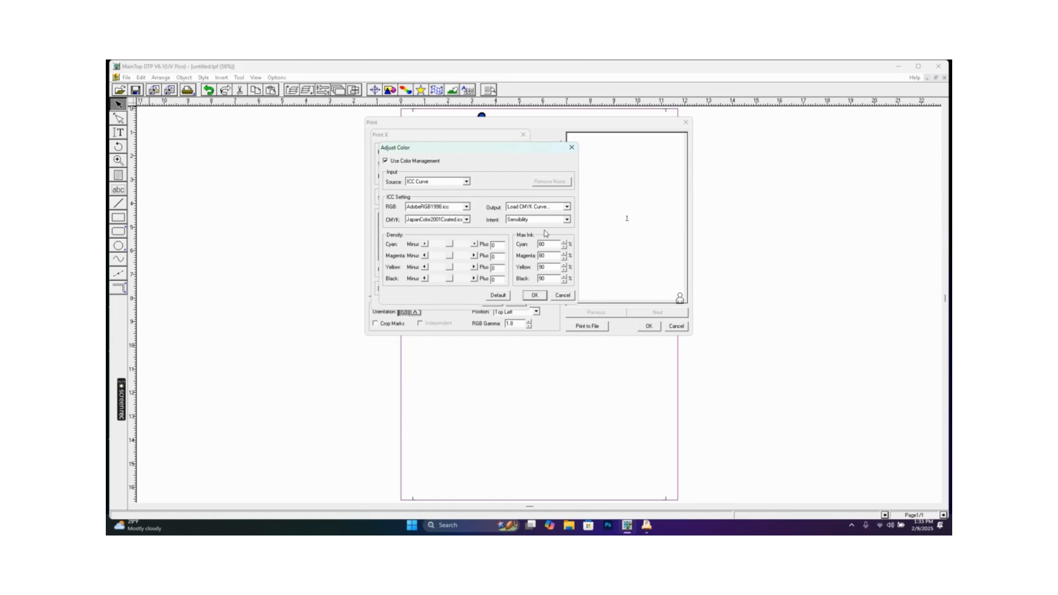
pyautogui.click(563, 298)
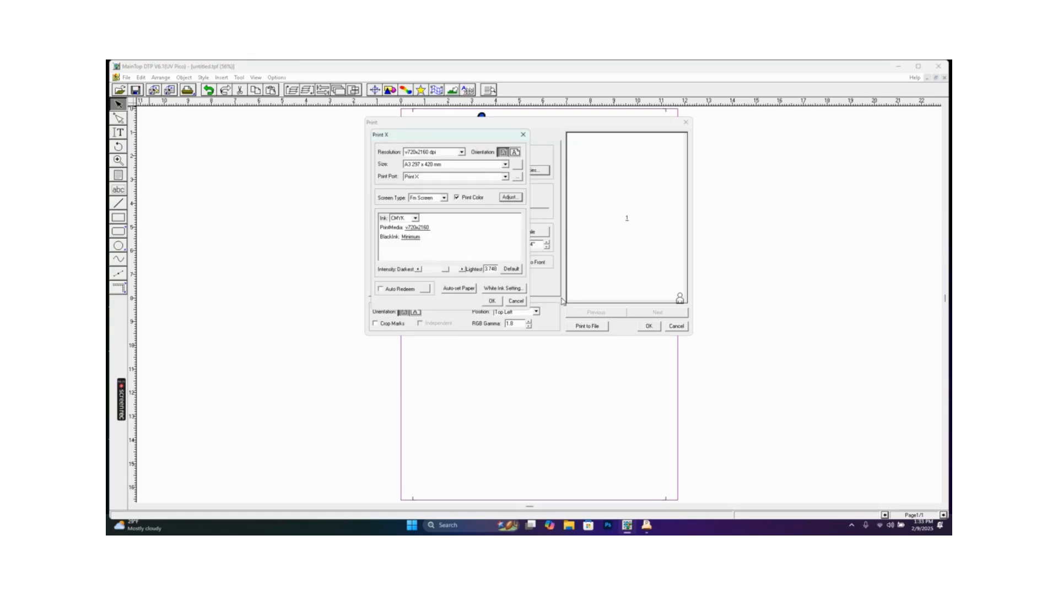
# Review the white ink channel modes and densities without changing them, and accept the Print X printer properties
pyautogui.click(496, 289)
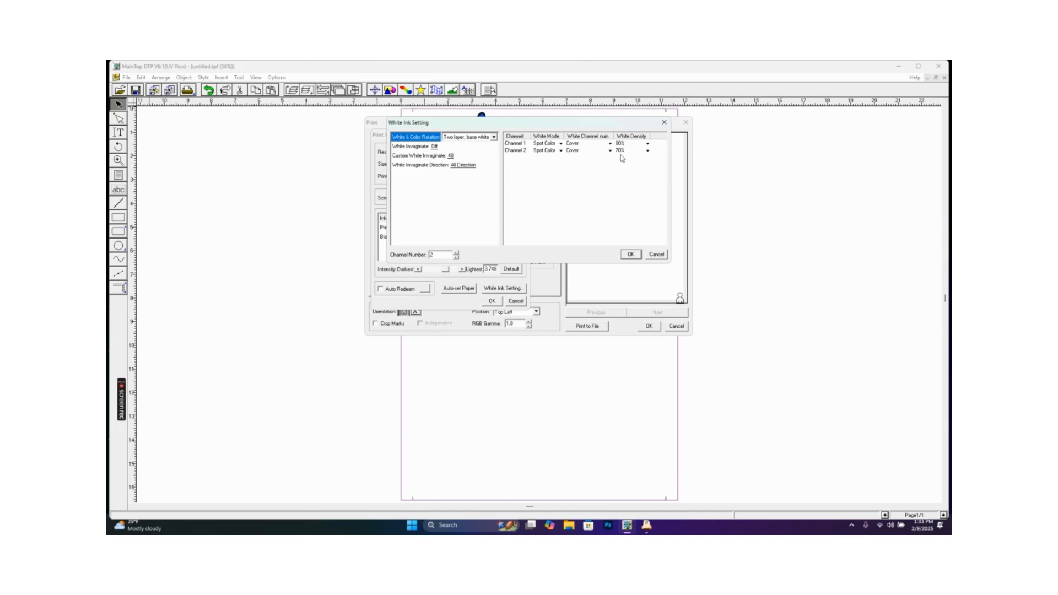
pyautogui.click(656, 255)
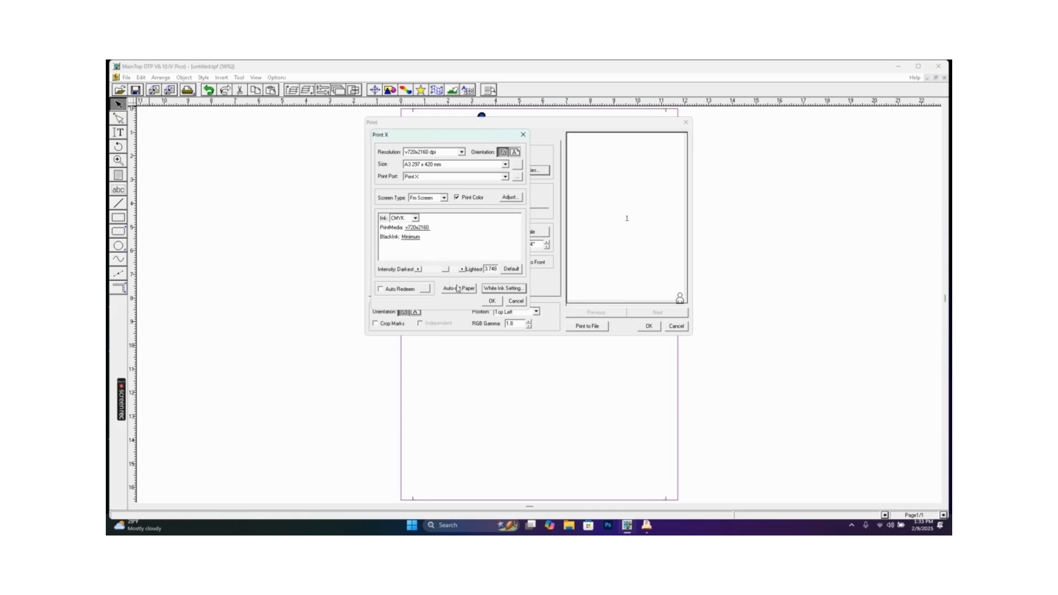
pyautogui.click(491, 301)
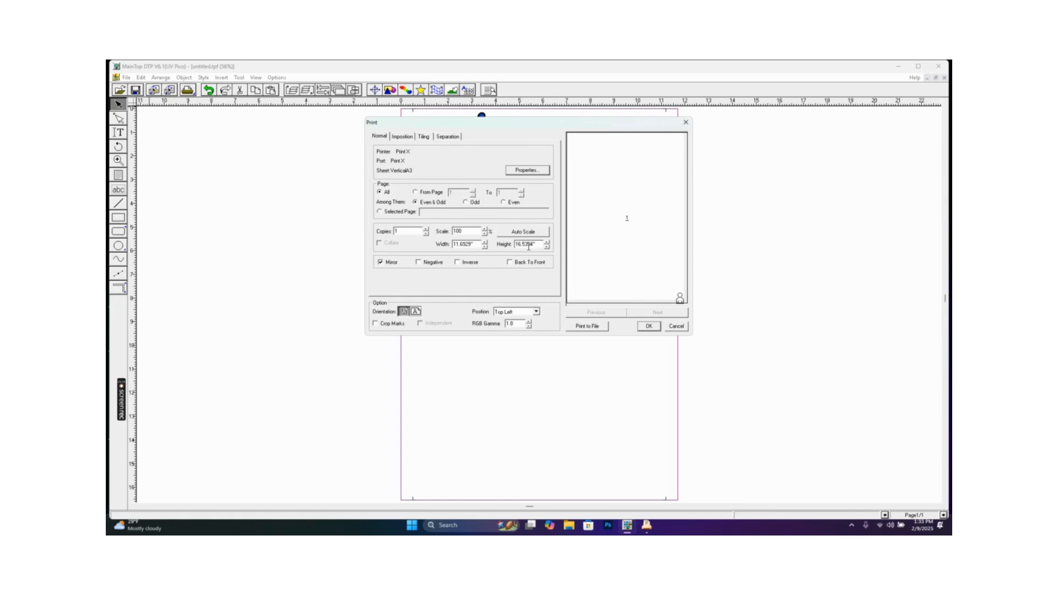
# Print the page to a file on the Desktop named TESTER333_PRINT
pyautogui.click(587, 326)
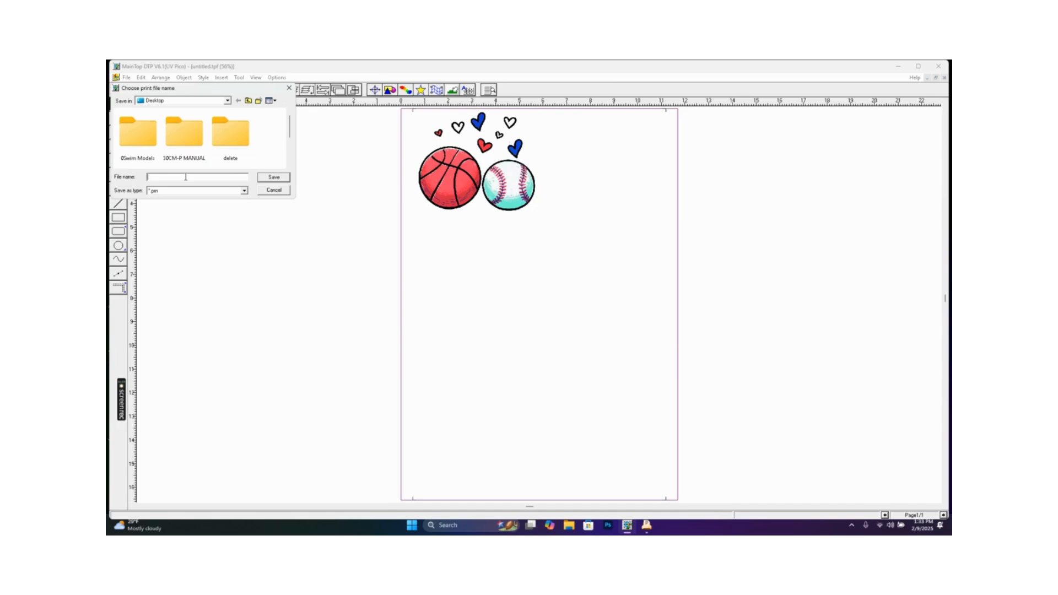
pyautogui.write('TESTER333_PRINT')
pyautogui.click(282, 180)
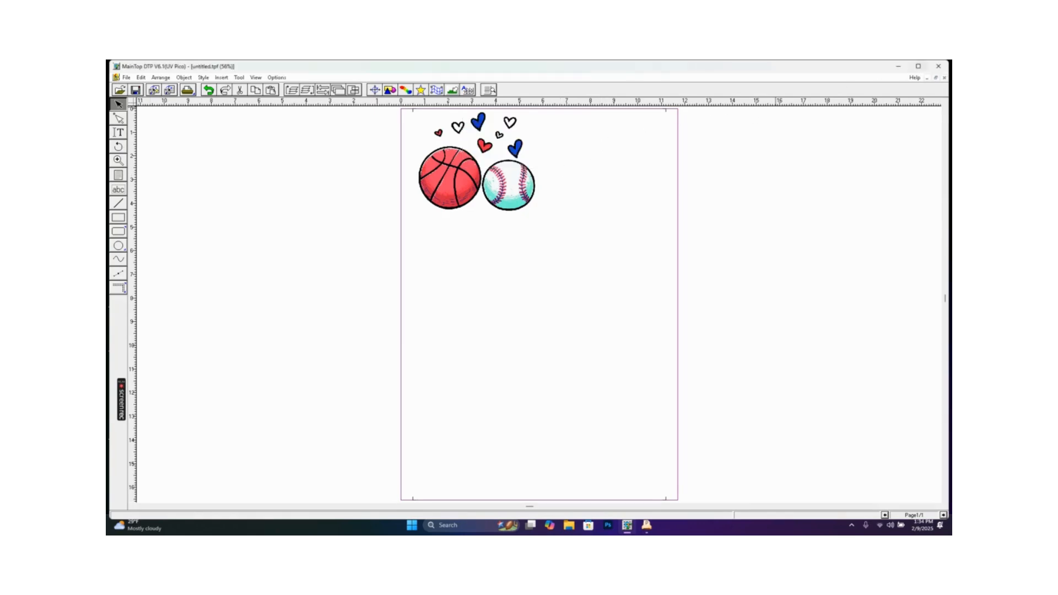
# Minimize MainTop and switch to the running ATools print-control program
pyautogui.click(899, 67)
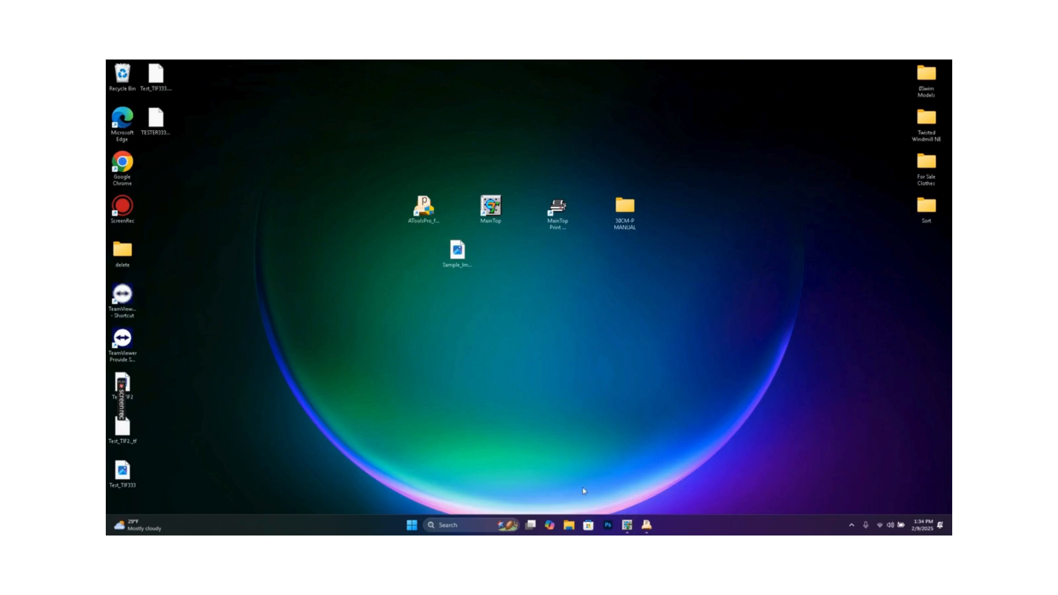
pyautogui.moveTo(648, 529)
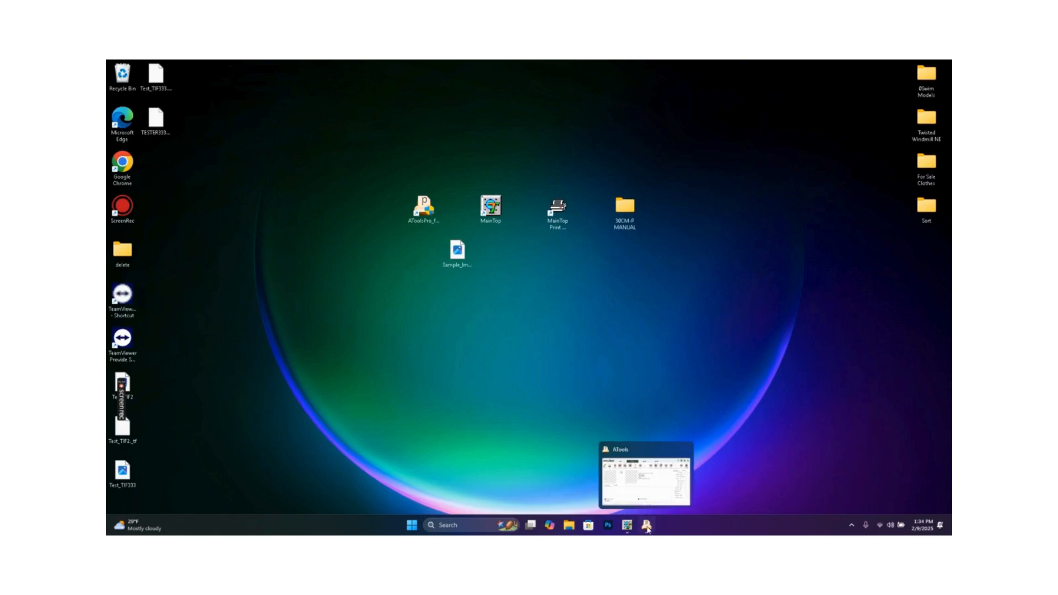
pyautogui.click(647, 527)
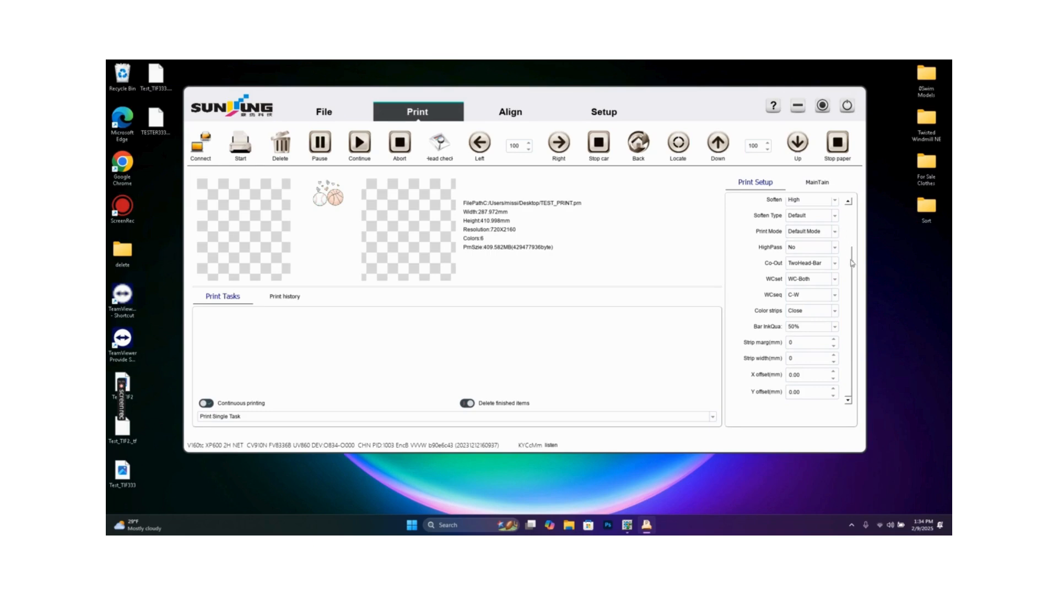
# Examine the print setup values, including print speed, print direction, soften, white/color sequence and color strips, without changing them
pyautogui.moveTo(853, 264); pyautogui.dragTo(848, 205)
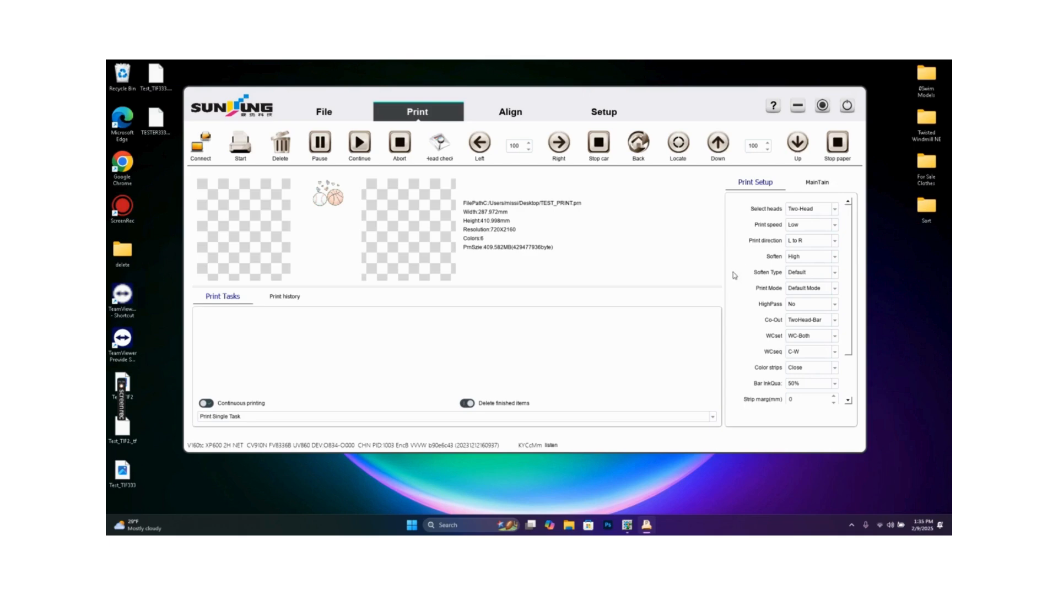
pyautogui.click(814, 226)
pyautogui.click(775, 223)
pyautogui.click(818, 243)
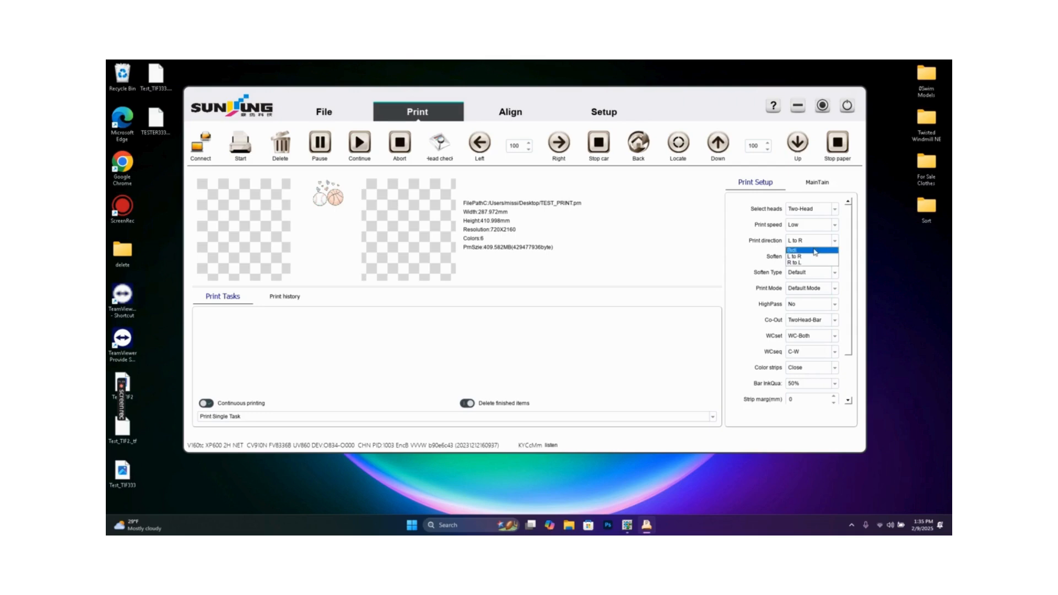
pyautogui.click(815, 243)
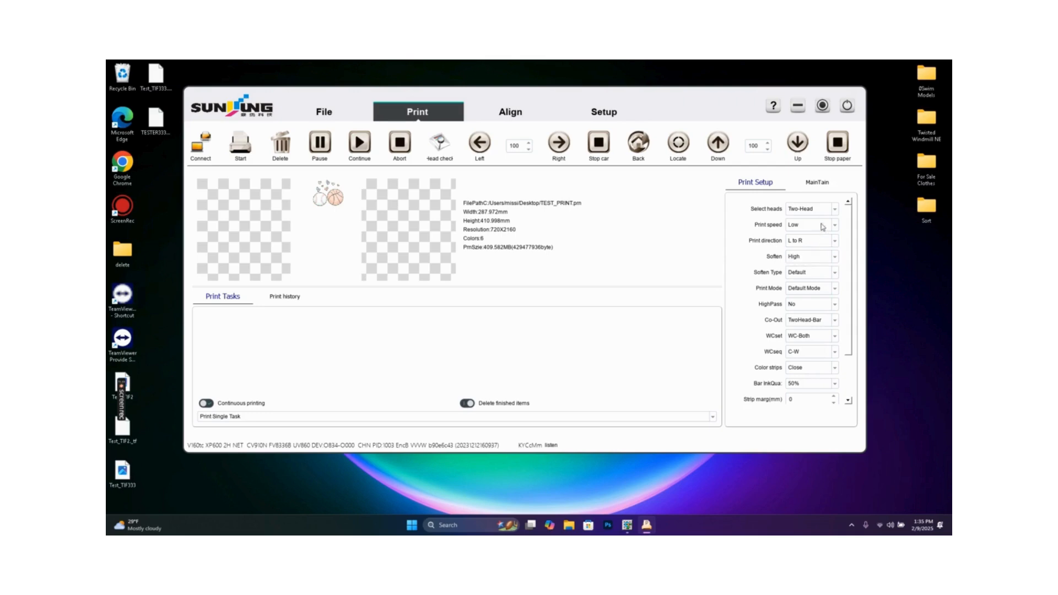
pyautogui.click(809, 258)
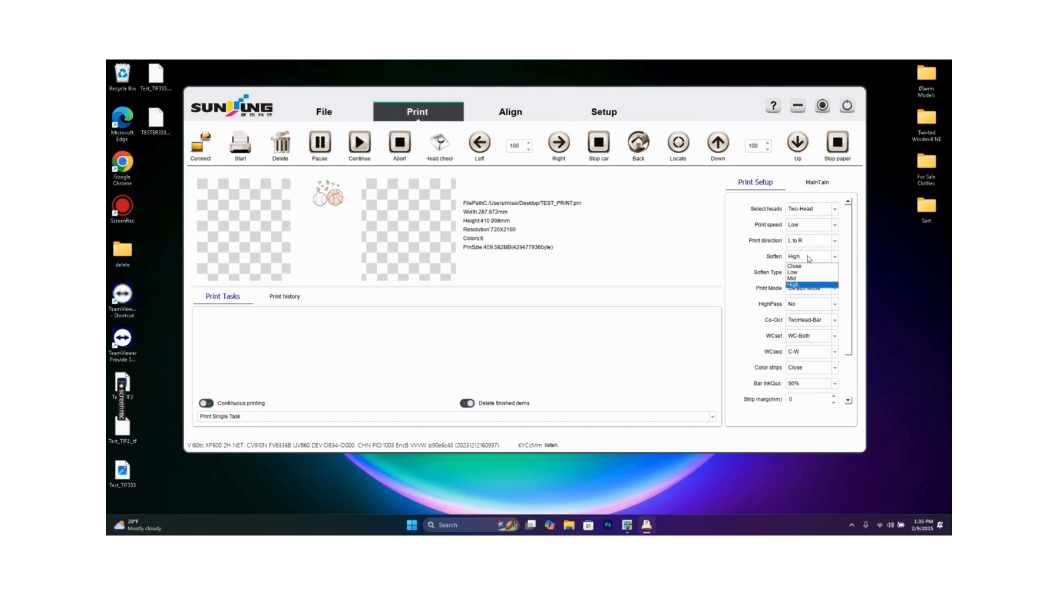
pyautogui.click(809, 257)
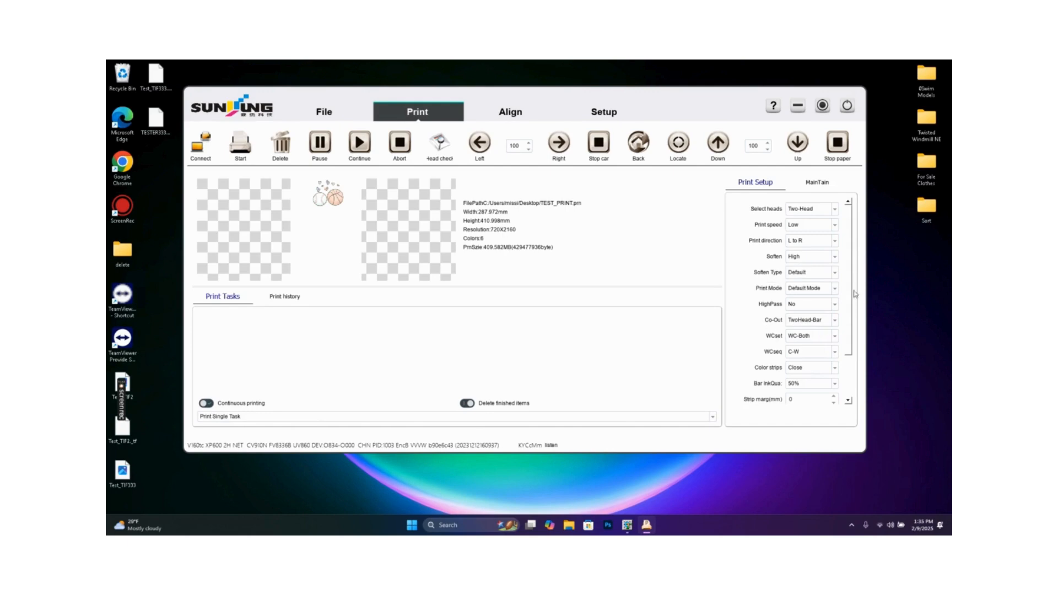
pyautogui.click(807, 367)
pyautogui.click(710, 287)
pyautogui.scroll(-1, 756, 330)
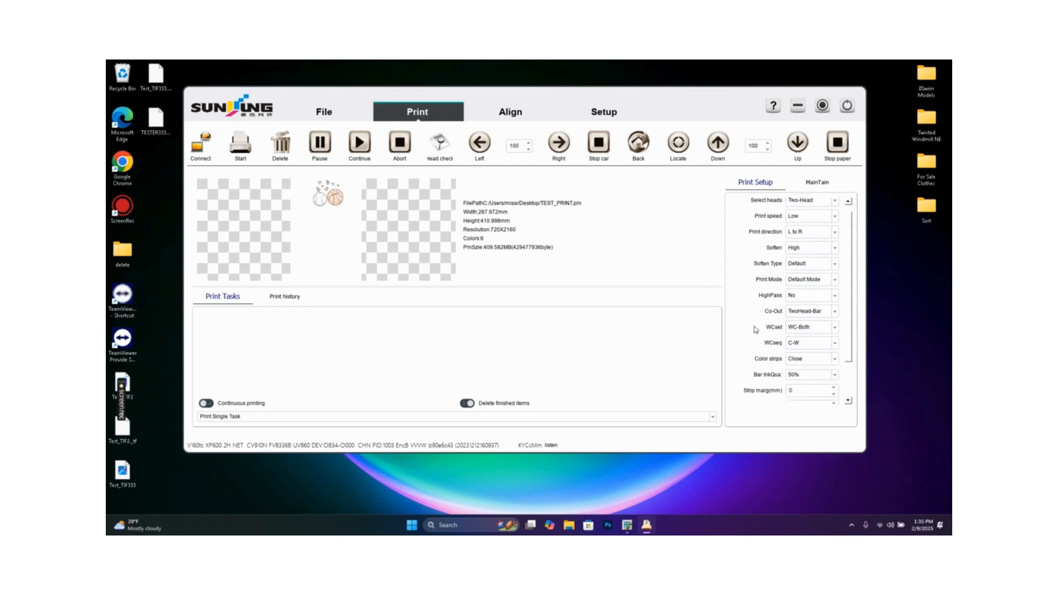
pyautogui.scroll(-3, 756, 330)
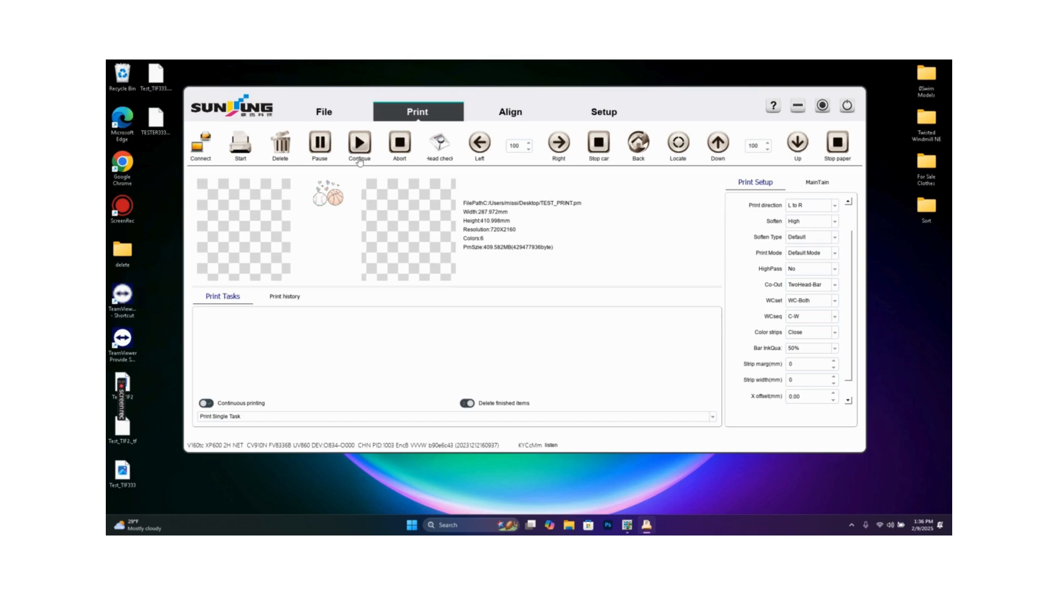
# Add TESTER333_PRINT.prn from the Desktop folder to the print tasks and select that task for printing
pyautogui.click(324, 114)
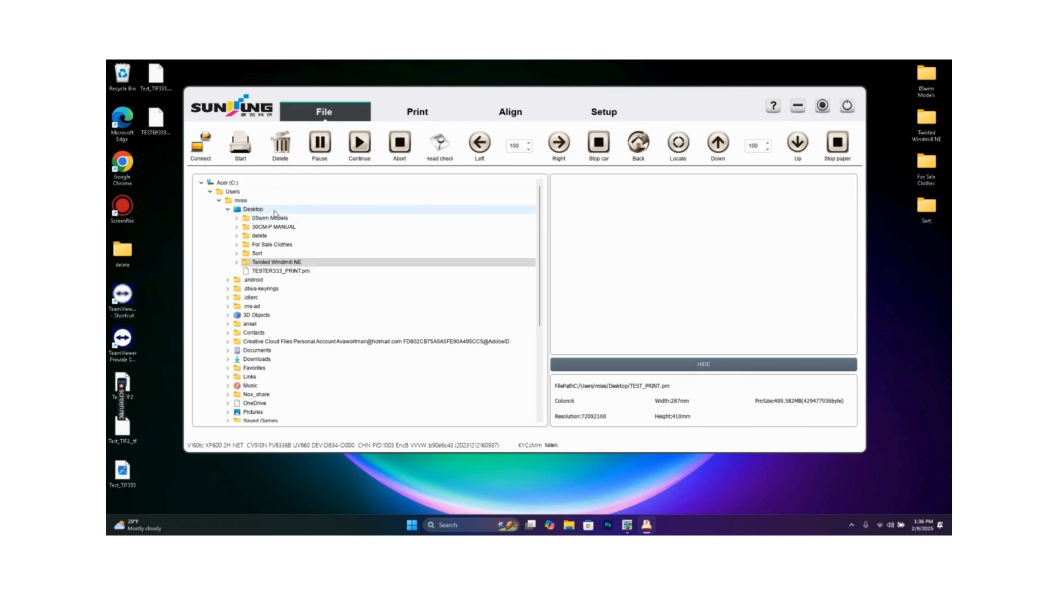
pyautogui.doubleClick(288, 274)
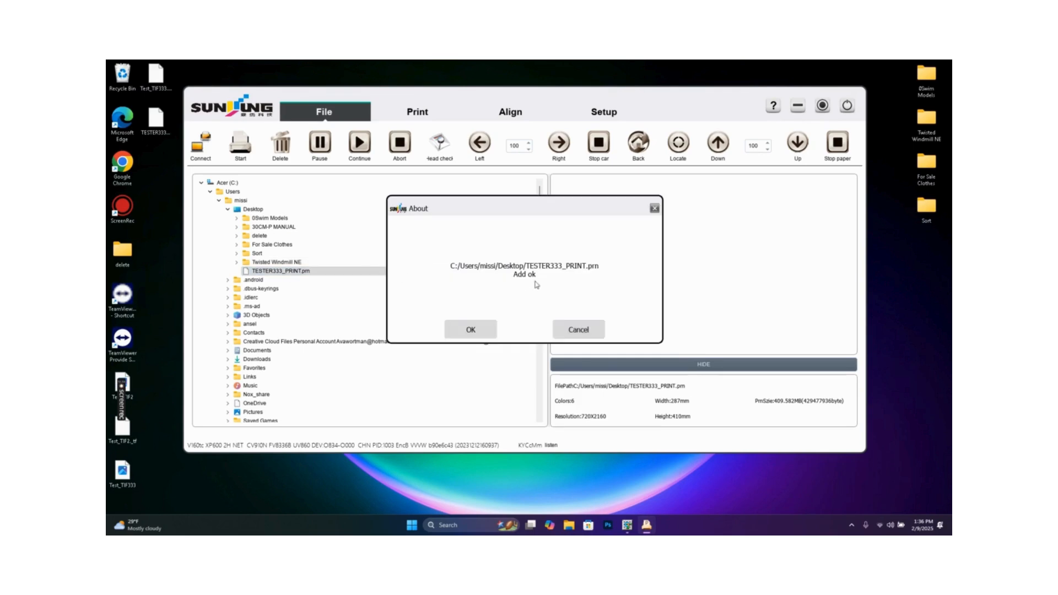
pyautogui.click(469, 331)
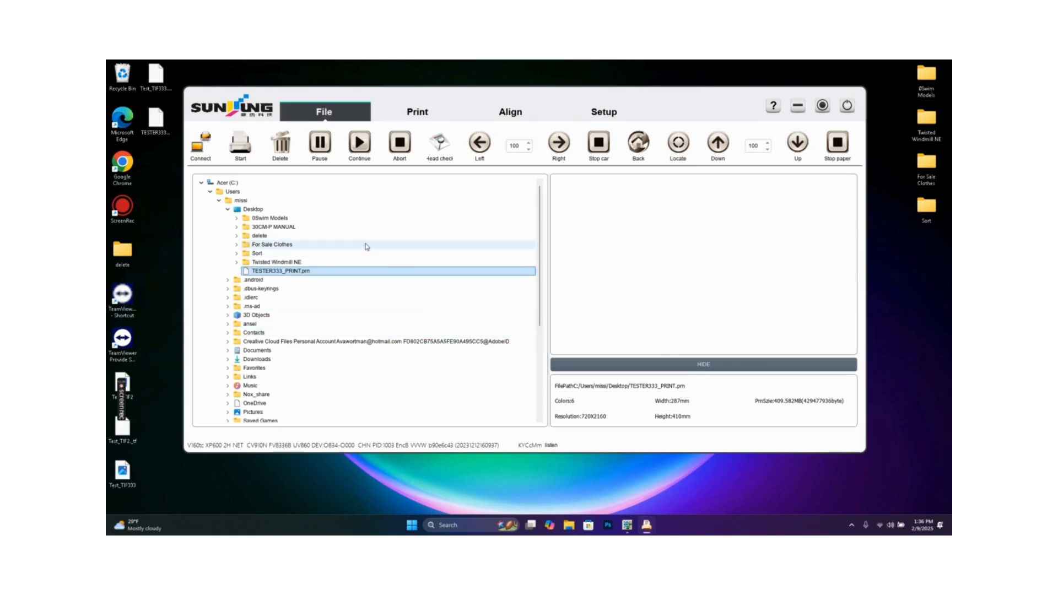
pyautogui.click(414, 114)
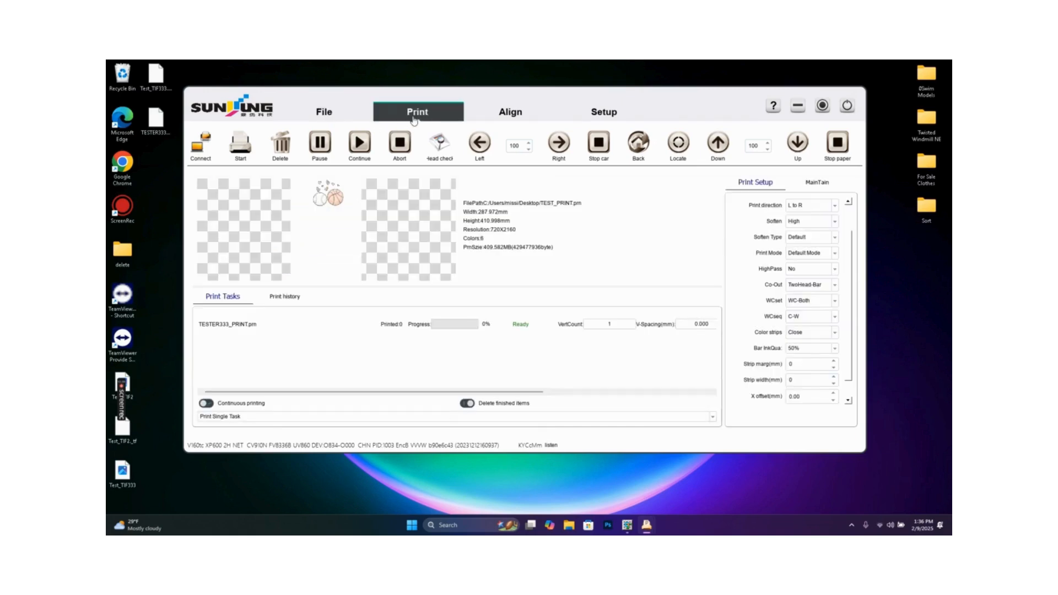
pyautogui.click(228, 326)
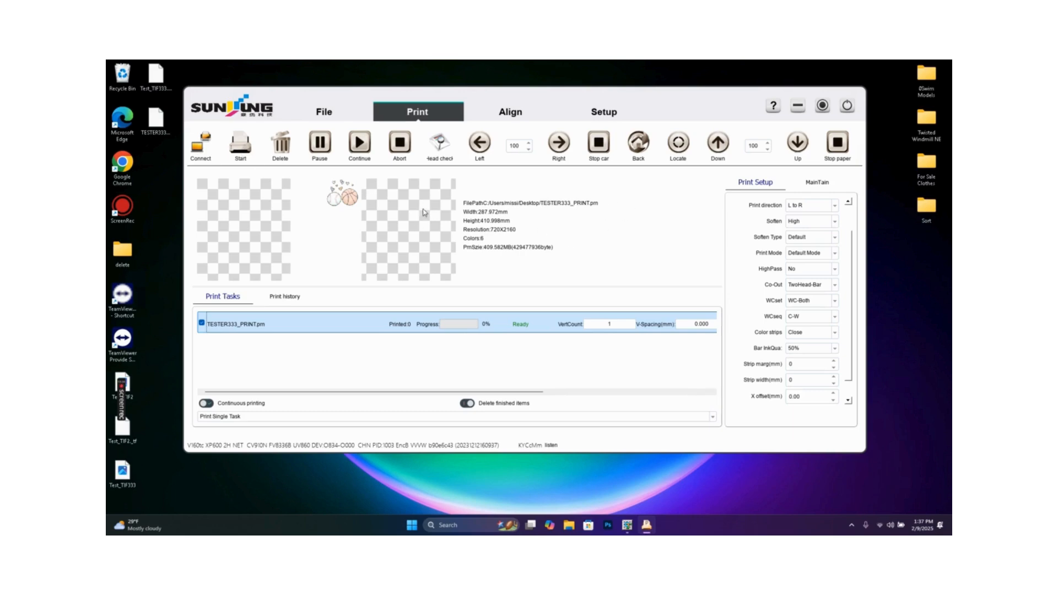
pyautogui.moveTo(123, 392)
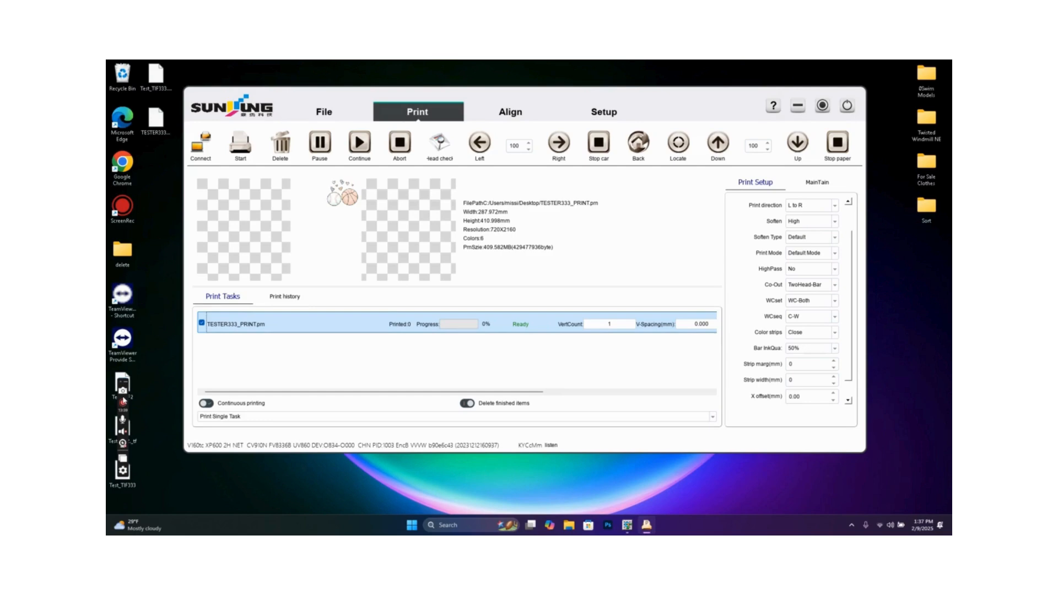